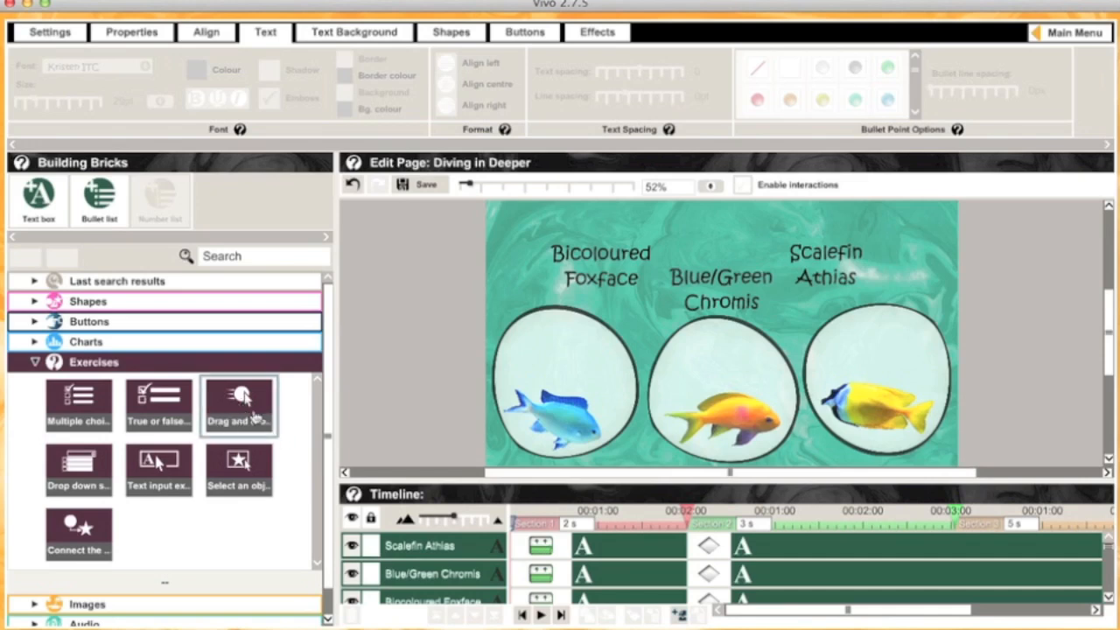
Add a drag and drop exercise above the fish with the question "Match the name to the corresponding fish by dragging it into his bubble".
{"action": "left_click_drag", "start_coordinate": [254, 415], "coordinate": [721, 243]}
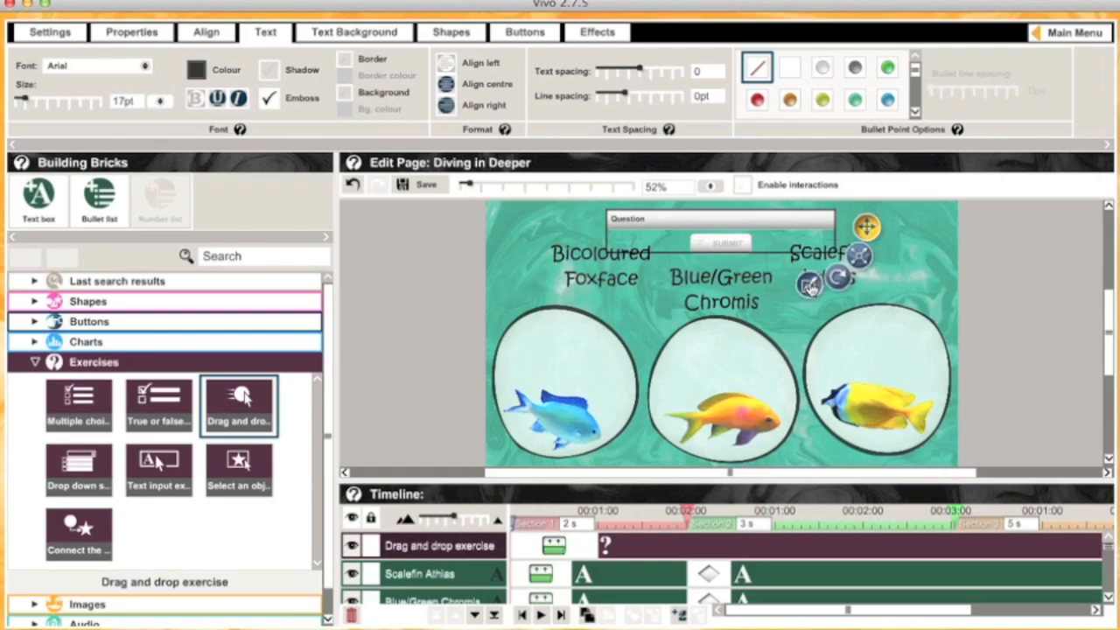
{"action": "left_click", "coordinate": [808, 283]}
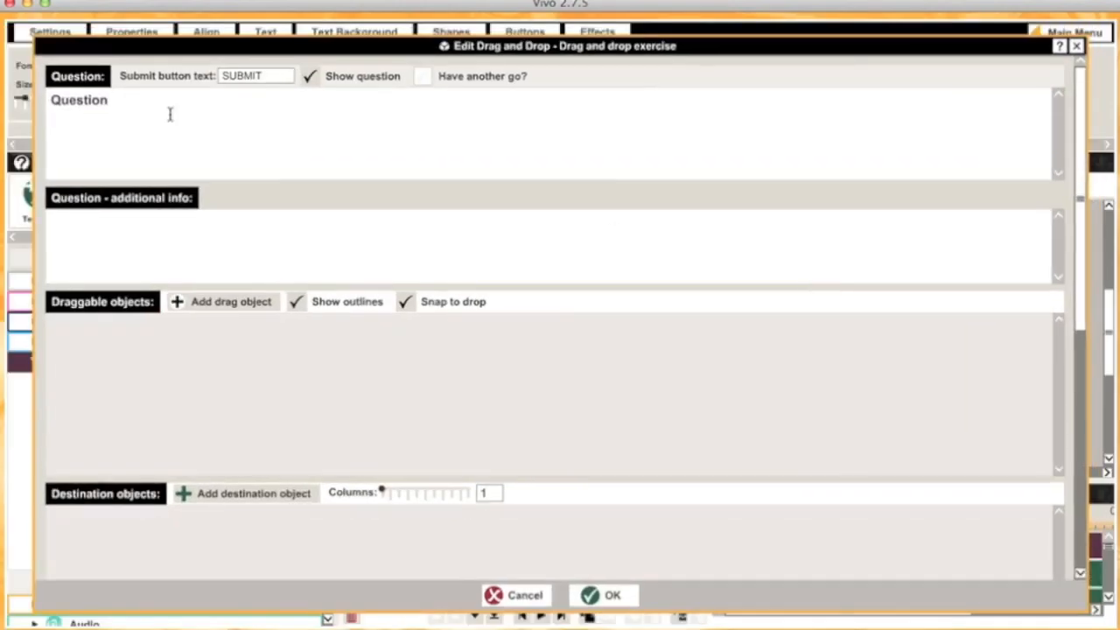
{"action": "left_click_drag", "start_coordinate": [134, 99], "coordinate": [19, 85]}
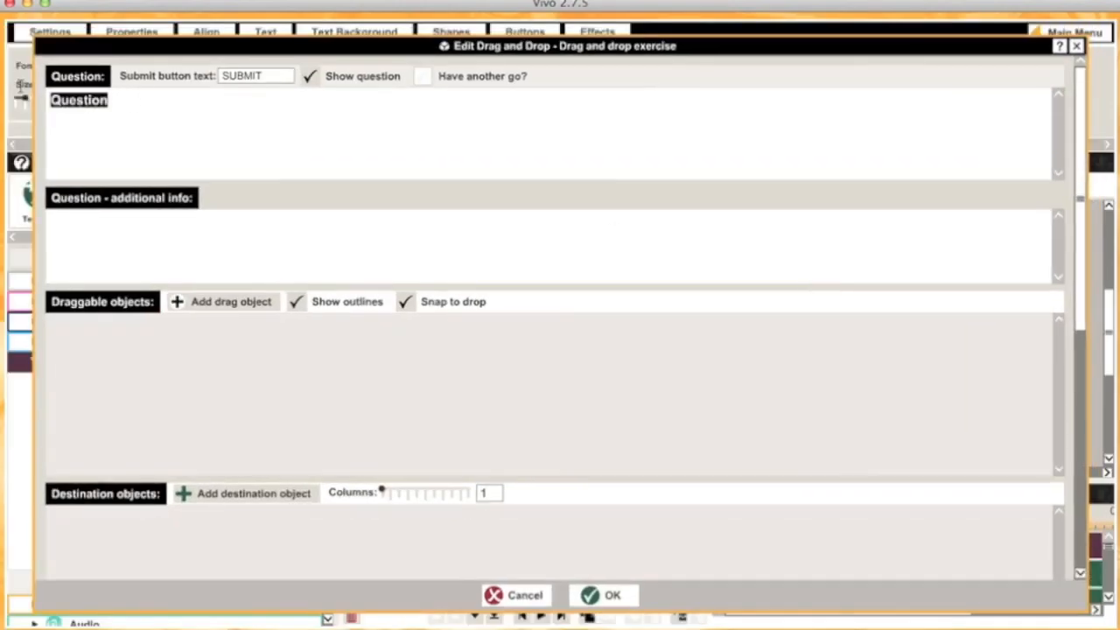
{"action": "type", "text": "Match the name to the corresponding fish by dragging it into his bubble"}
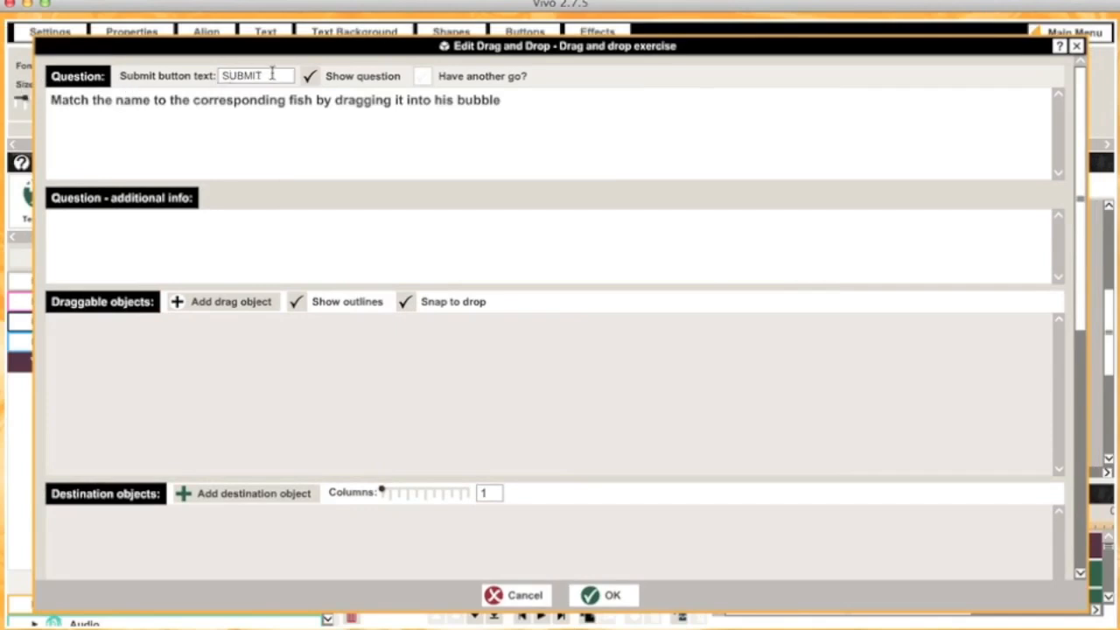
{"action": "left_click_drag", "start_coordinate": [272, 75], "coordinate": [205, 76]}
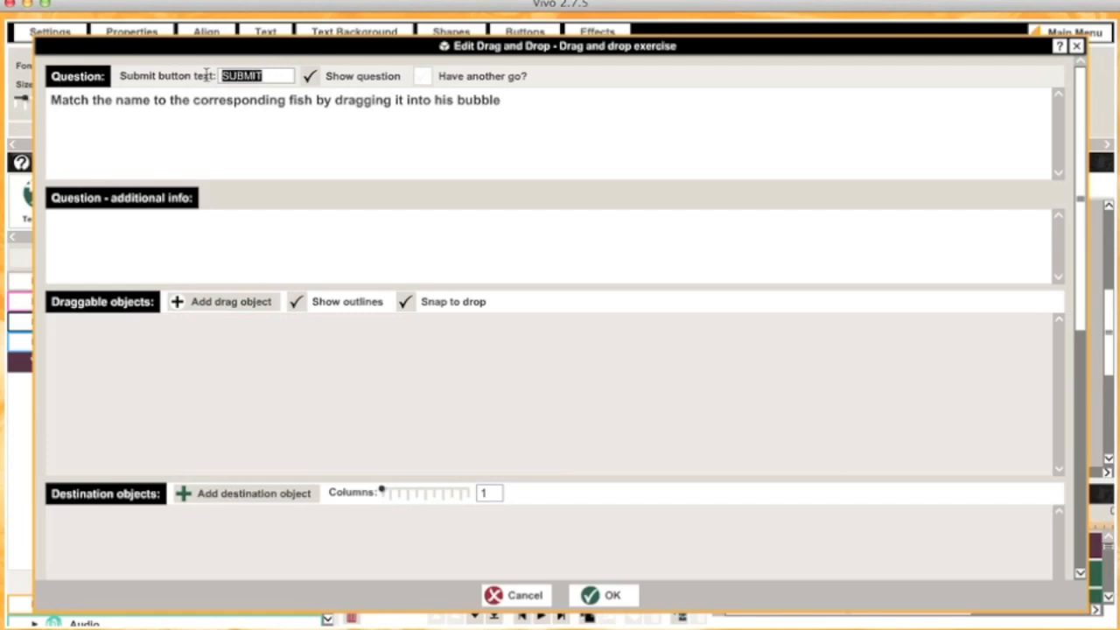
{"action": "left_click", "coordinate": [312, 78]}
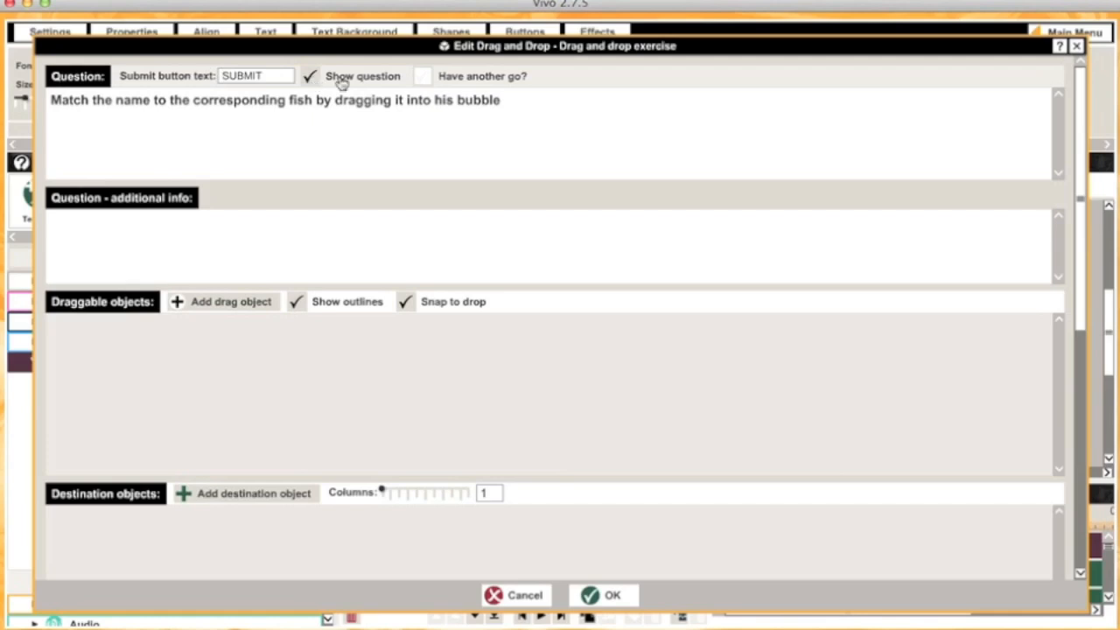
{"action": "left_click", "coordinate": [421, 78]}
{"action": "left_click", "coordinate": [421, 78]}
Add three destination objects to the exercise: Foxface bubble, Chromis bubble and Athias bubble.
{"action": "left_click_drag", "start_coordinate": [1083, 170], "coordinate": [1090, 243]}
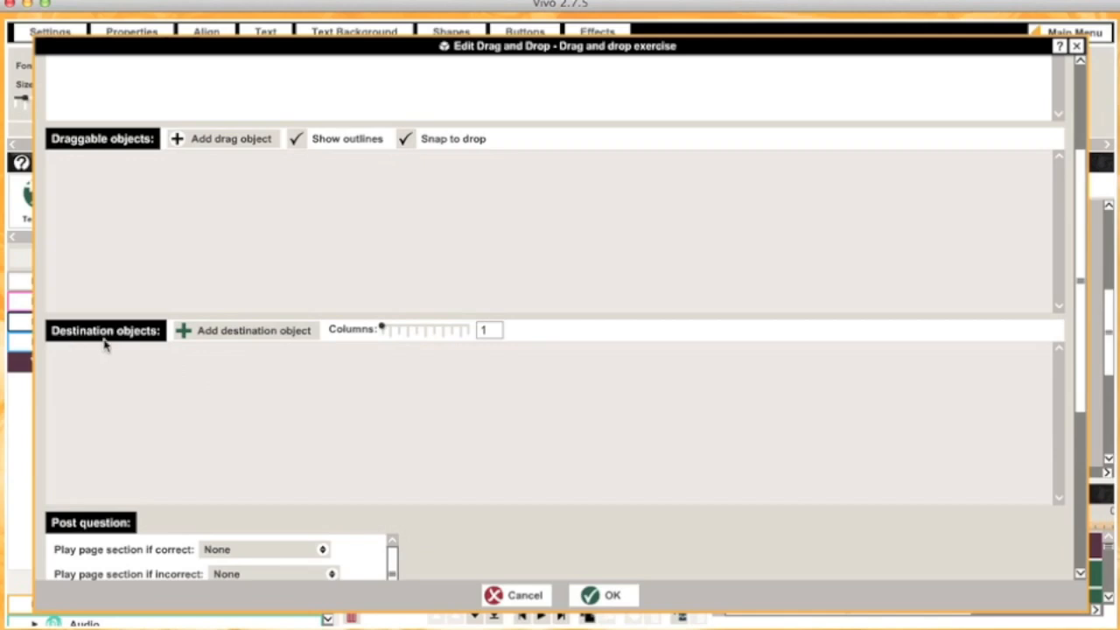
{"action": "left_click", "coordinate": [191, 336]}
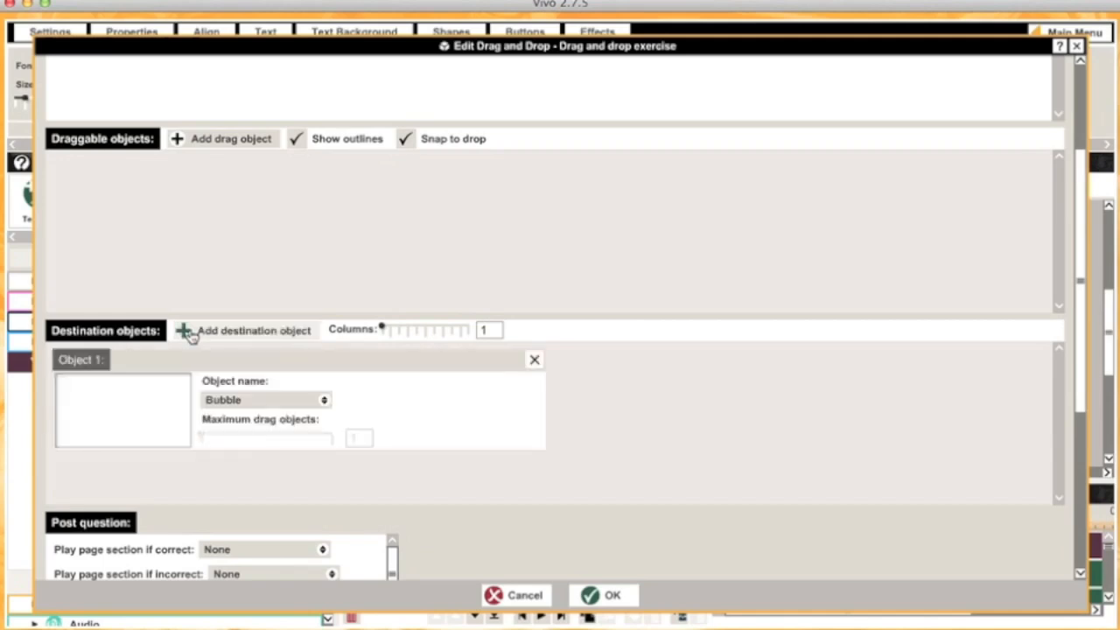
{"action": "left_click", "coordinate": [324, 402]}
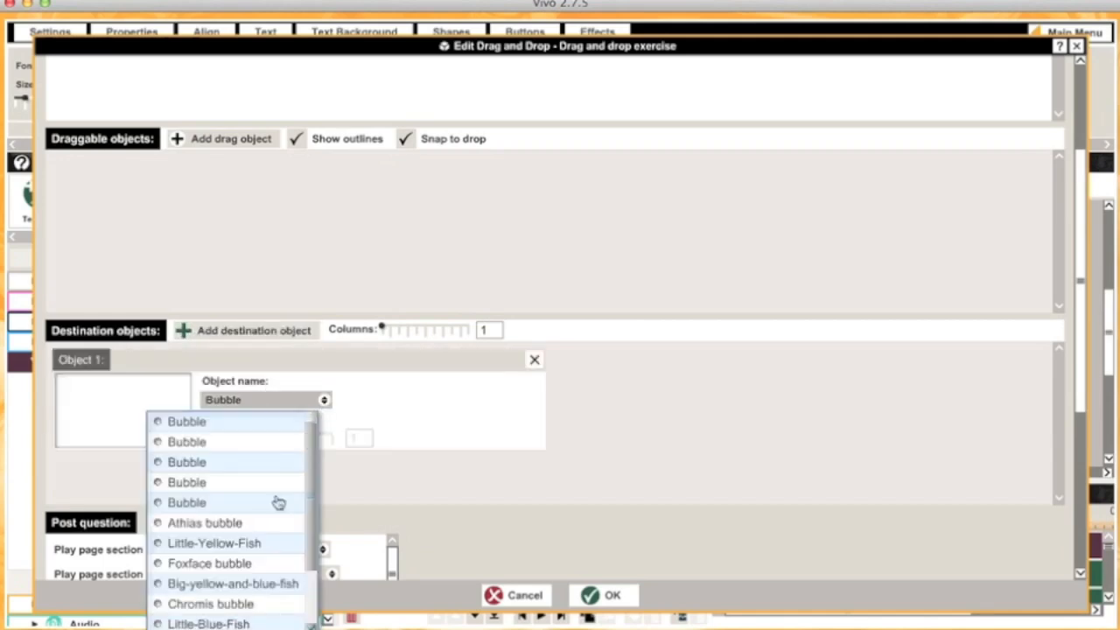
{"action": "left_click", "coordinate": [243, 567]}
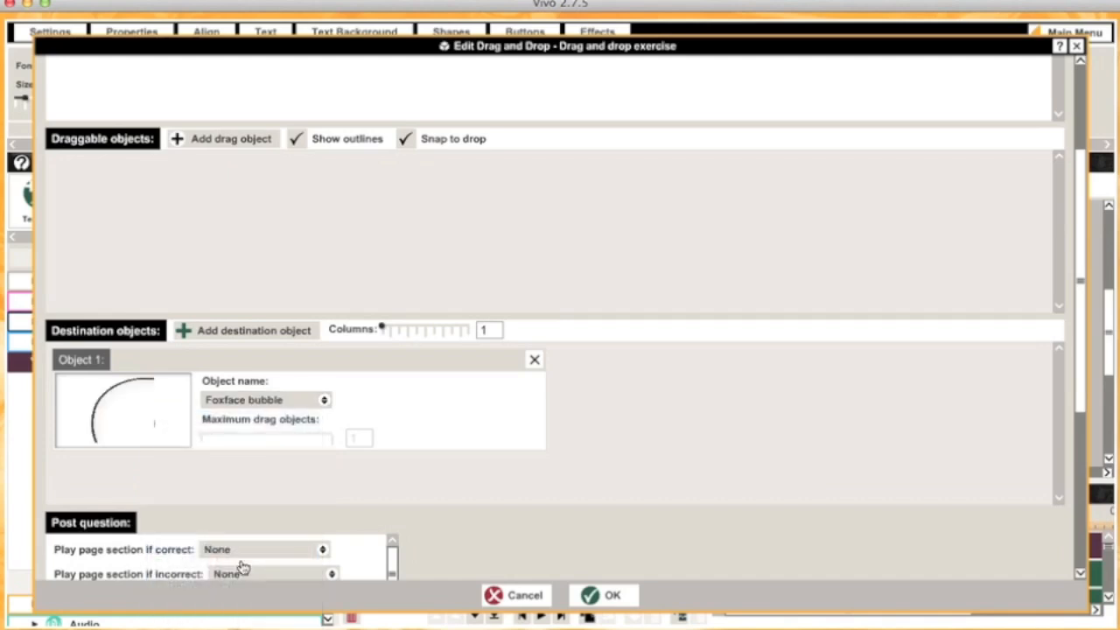
{"action": "left_click", "coordinate": [181, 339]}
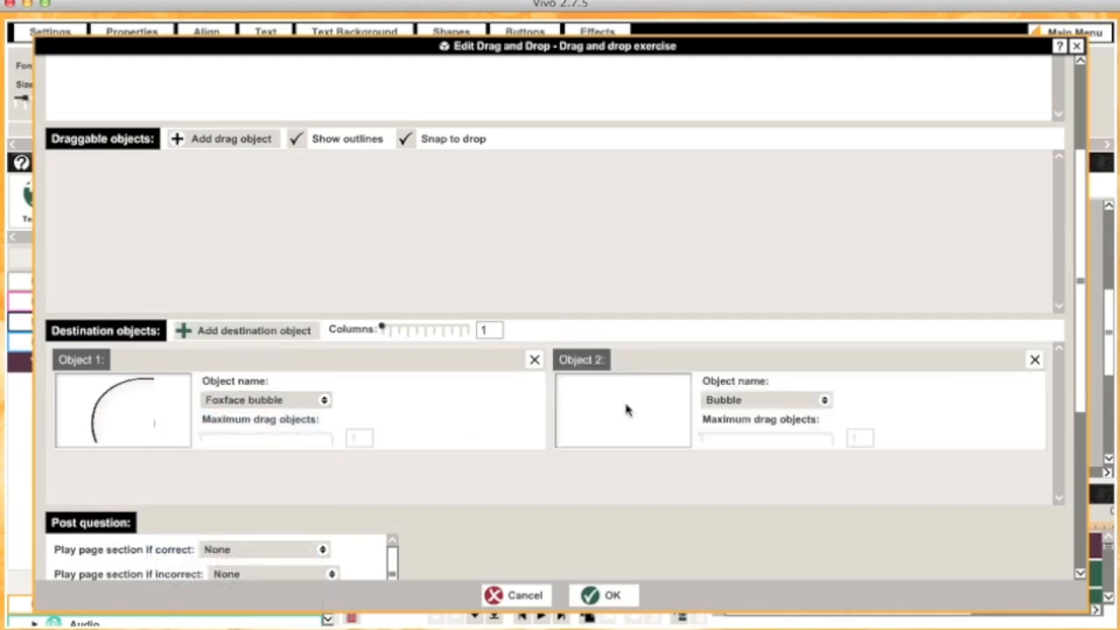
{"action": "left_click", "coordinate": [732, 400]}
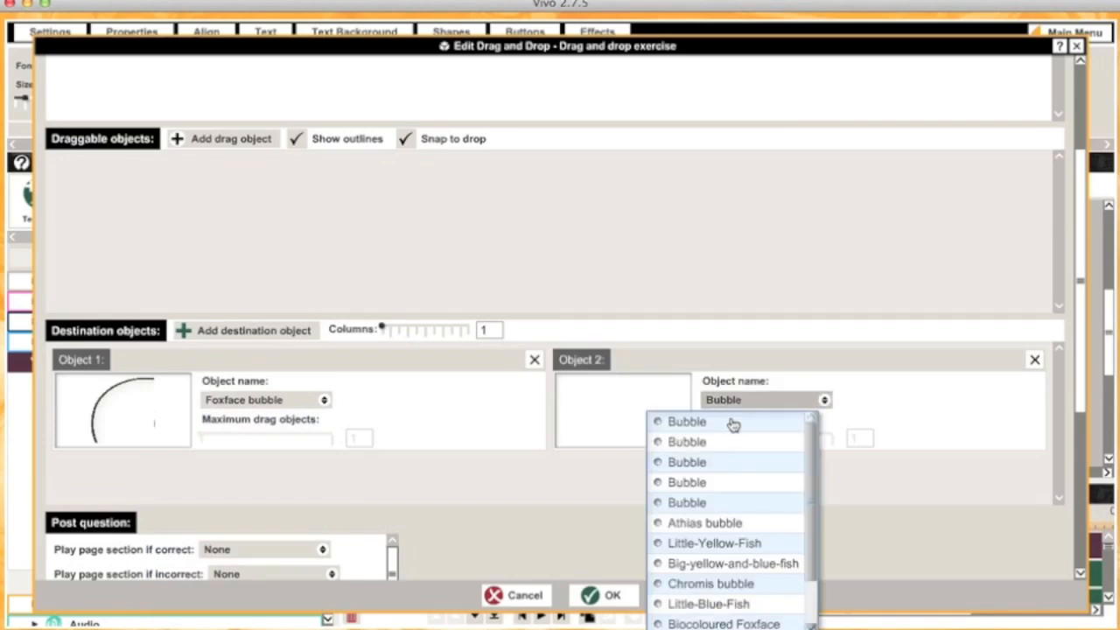
{"action": "left_click", "coordinate": [726, 584]}
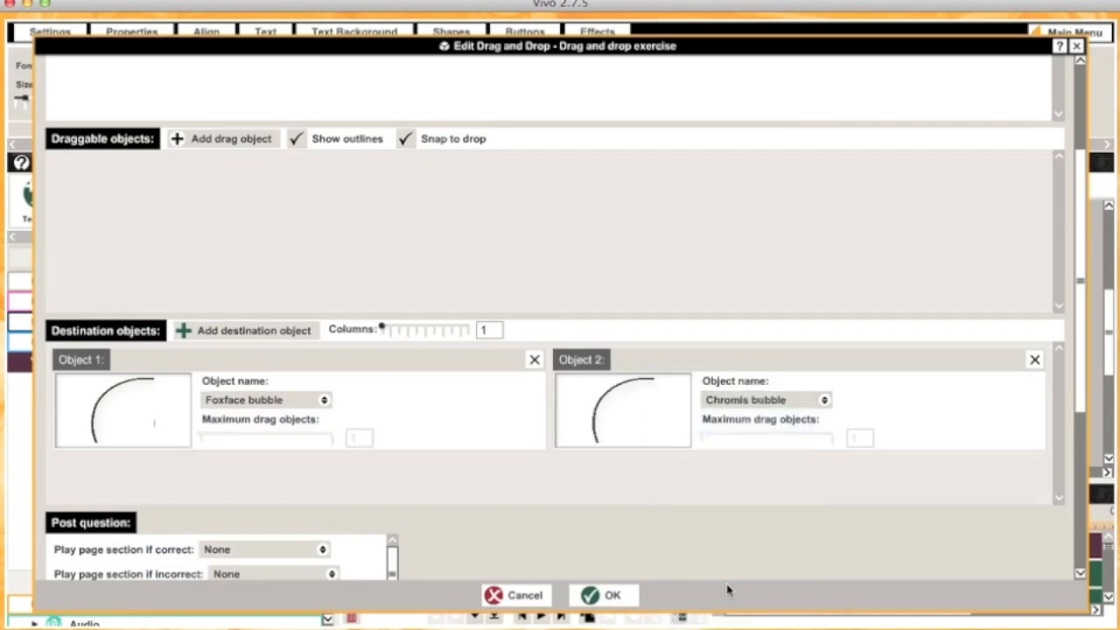
{"action": "left_click", "coordinate": [181, 333]}
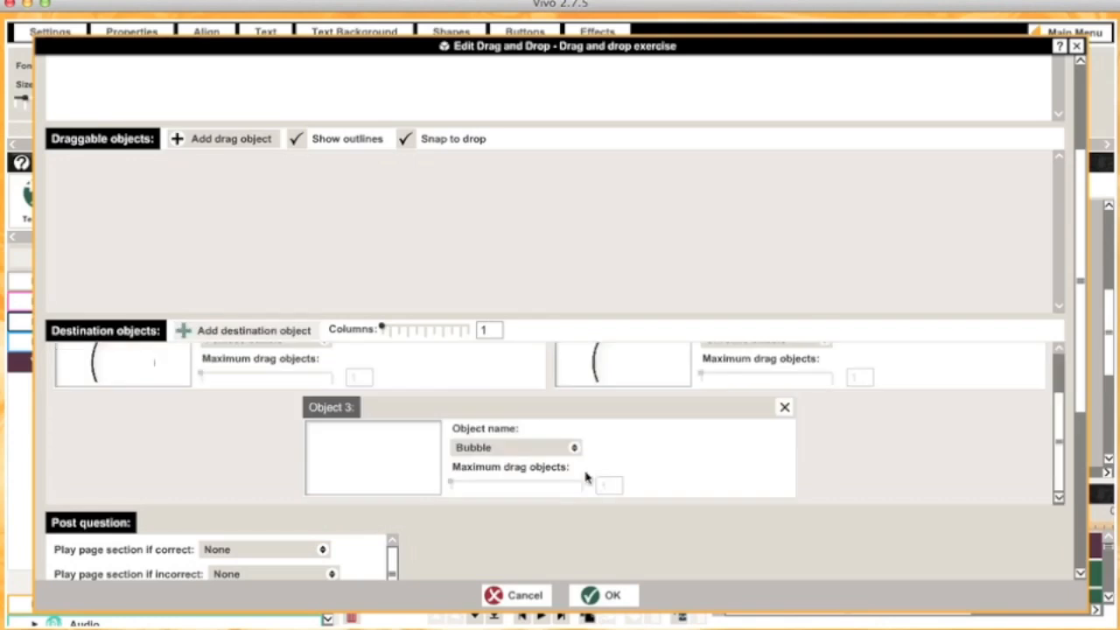
{"action": "left_click", "coordinate": [517, 447]}
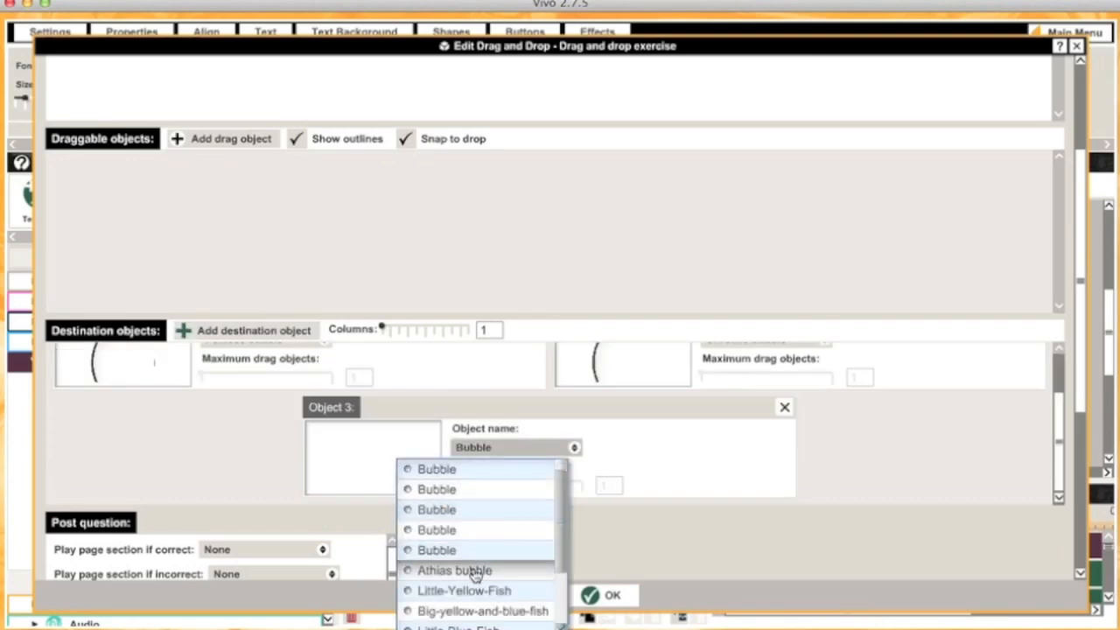
{"action": "left_click", "coordinate": [475, 571]}
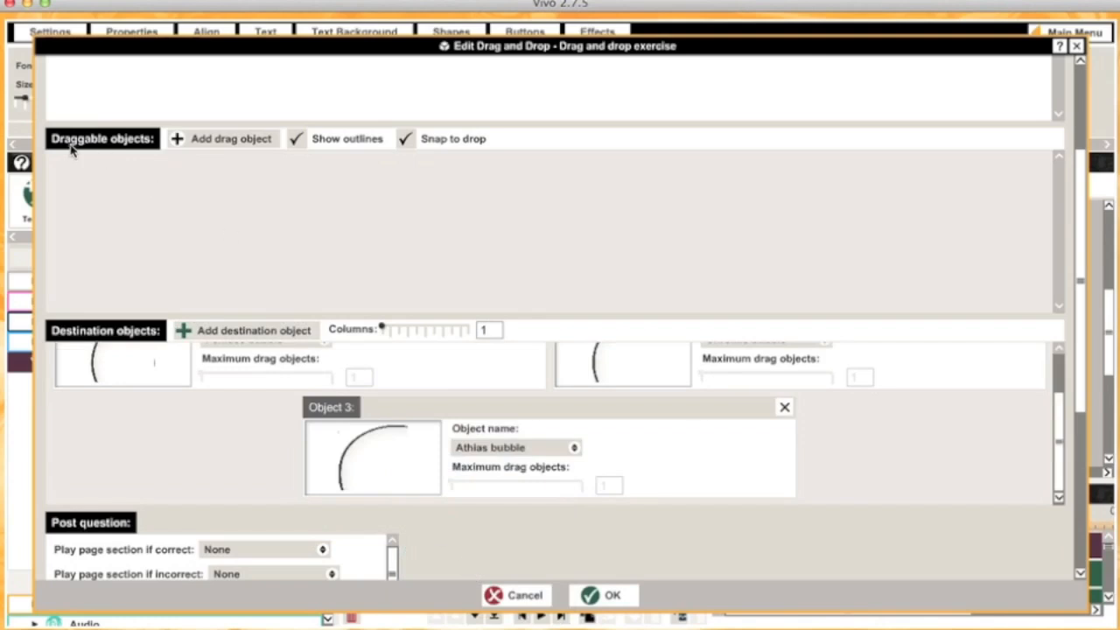
Add Biocoloured Foxface as a draggable object with Foxface bubble as its correct destination, and turn off Snap to drop.
{"action": "left_click", "coordinate": [176, 144]}
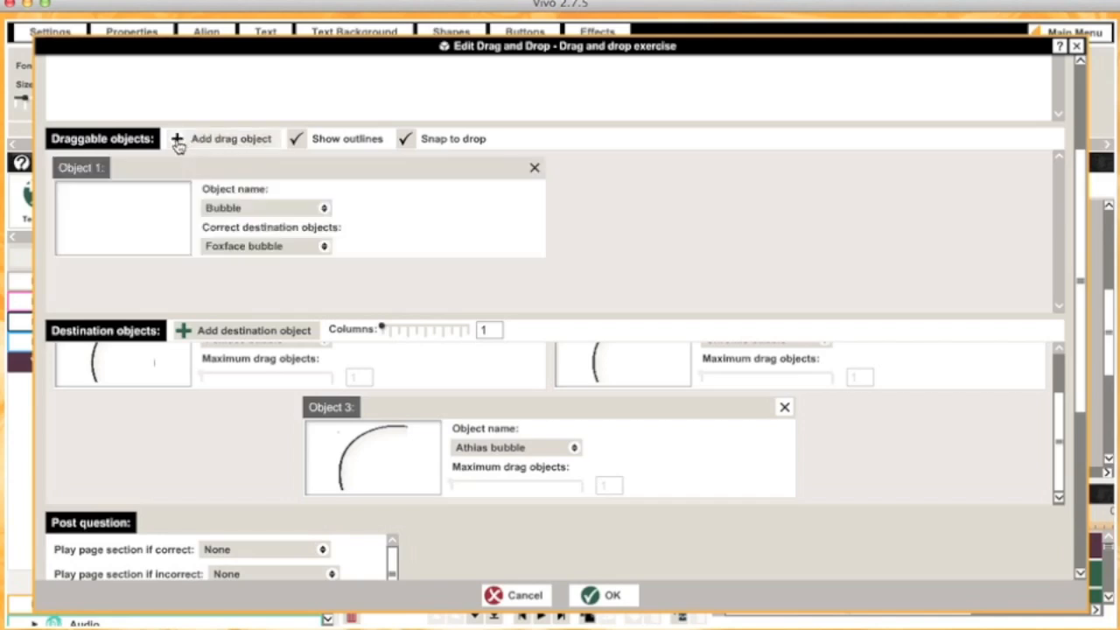
{"action": "left_click", "coordinate": [272, 209]}
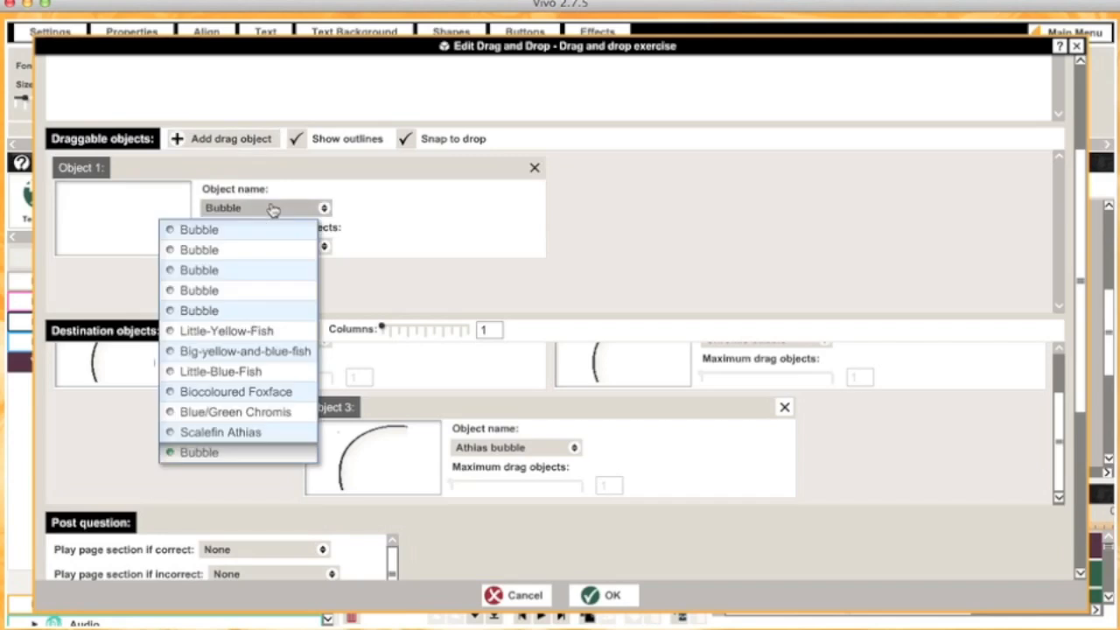
{"action": "left_click", "coordinate": [262, 392]}
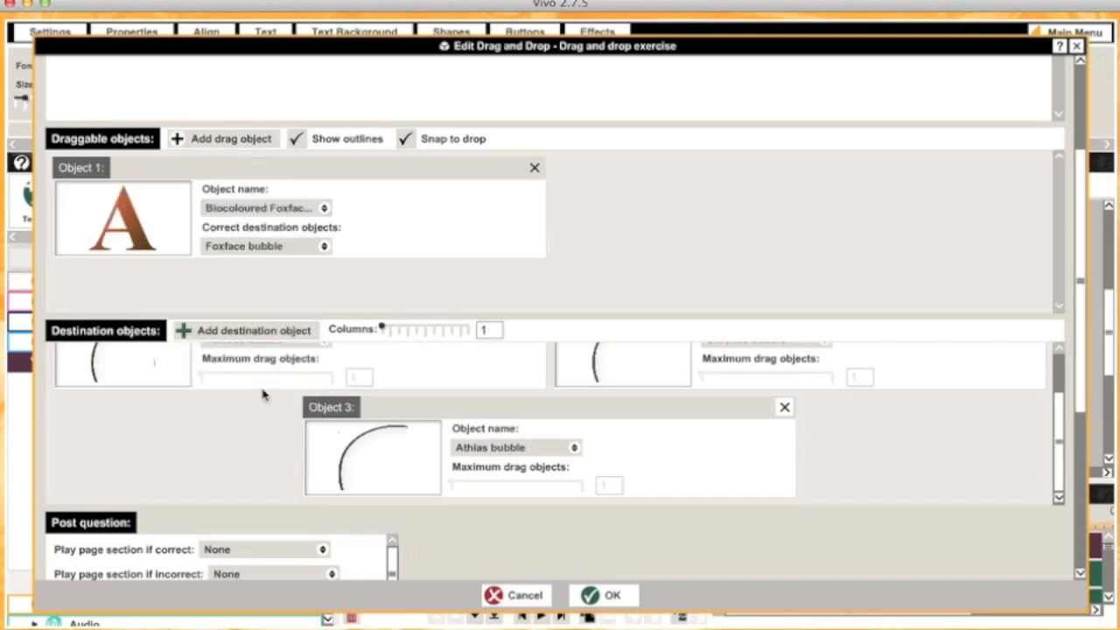
{"action": "left_click", "coordinate": [298, 251]}
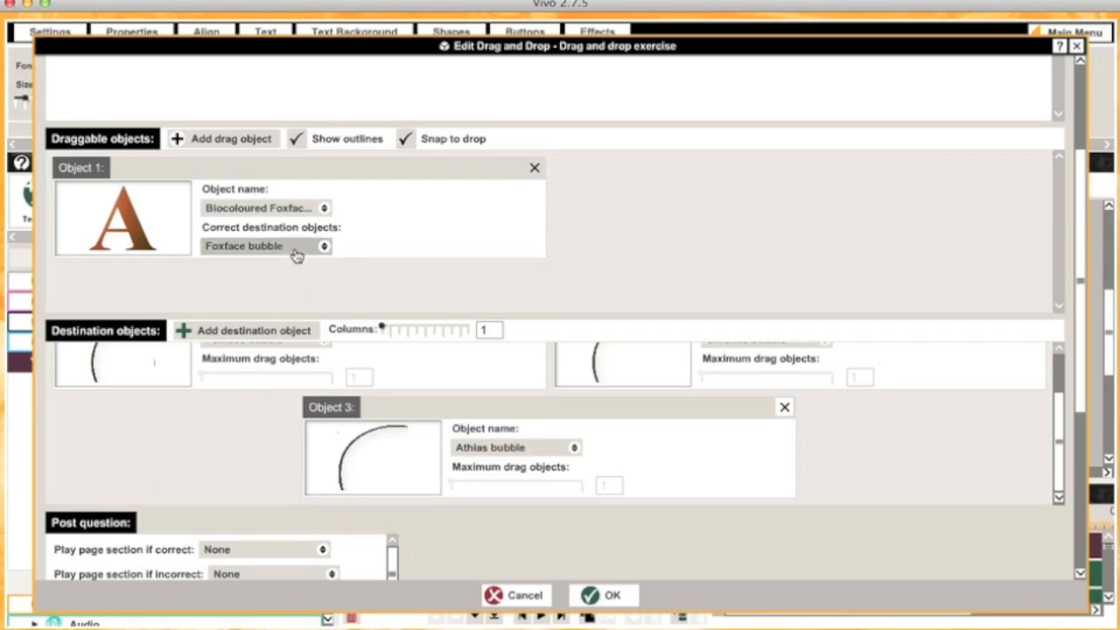
{"action": "left_click", "coordinate": [208, 271]}
{"action": "left_click", "coordinate": [208, 272]}
{"action": "left_click", "coordinate": [313, 256]}
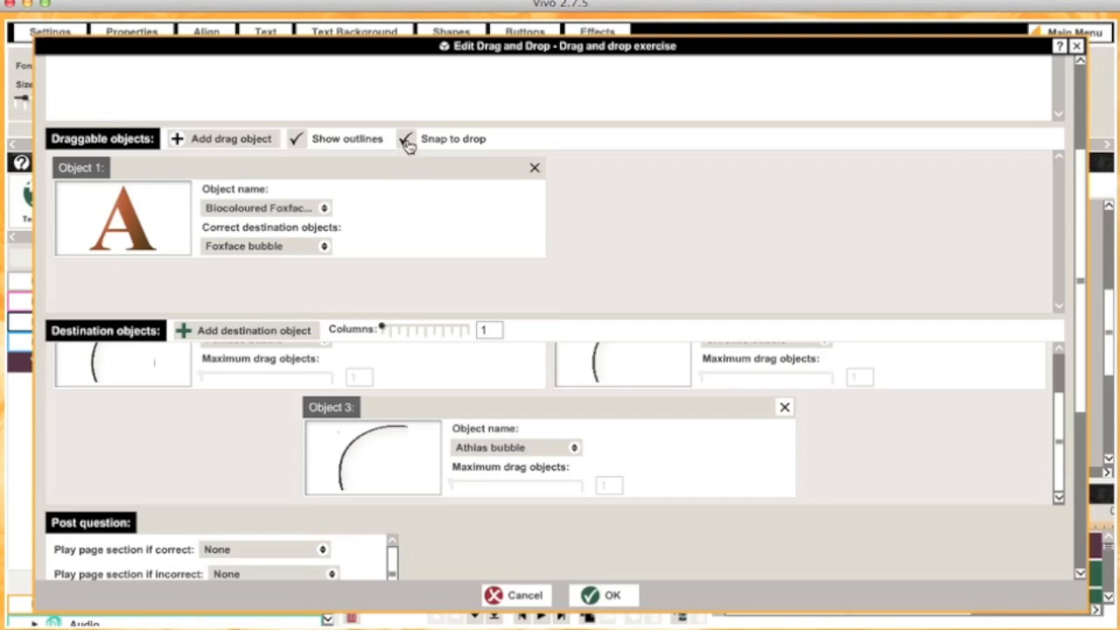
Add Blue/Green Chromis as a second draggable object with Chromis bubble as its only correct destination.
{"action": "left_click", "coordinate": [195, 147]}
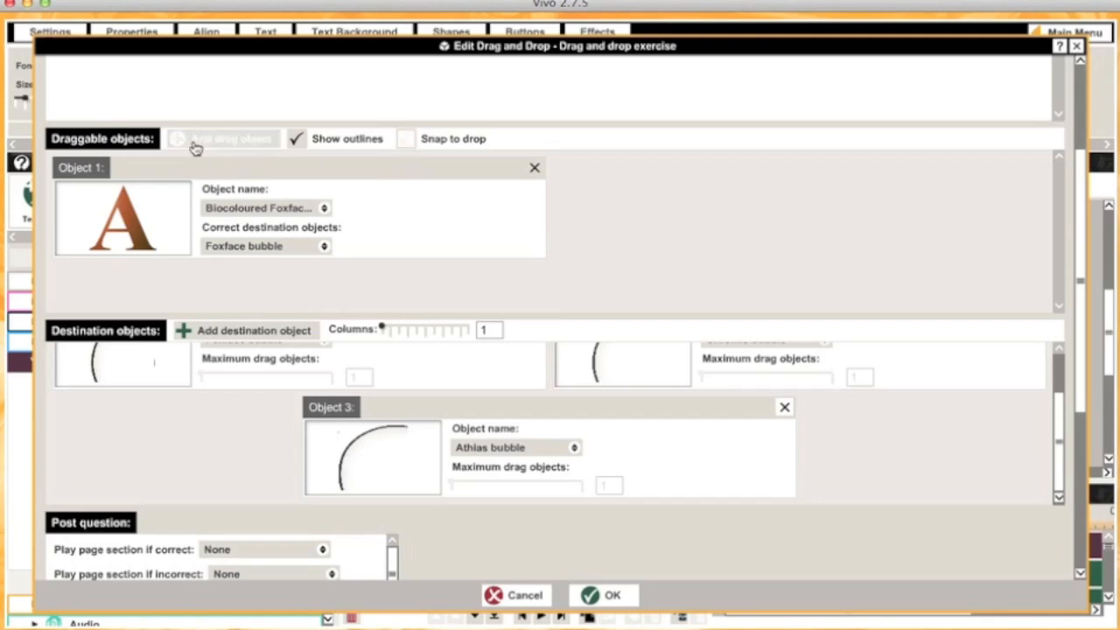
{"action": "left_click", "coordinate": [740, 209]}
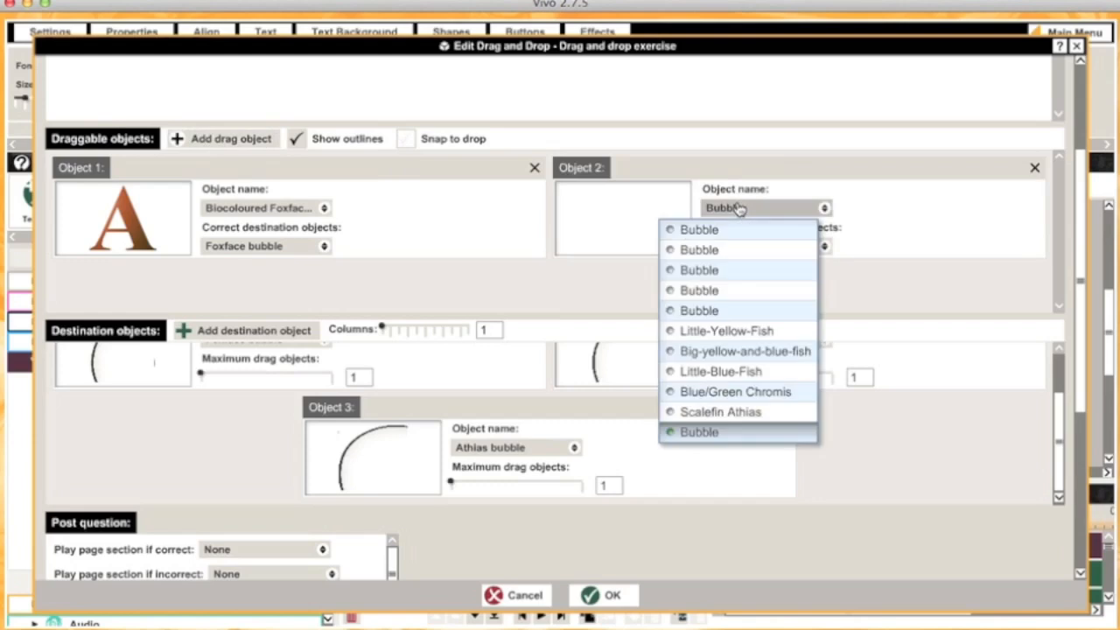
{"action": "left_click", "coordinate": [740, 393]}
{"action": "left_click", "coordinate": [778, 253]}
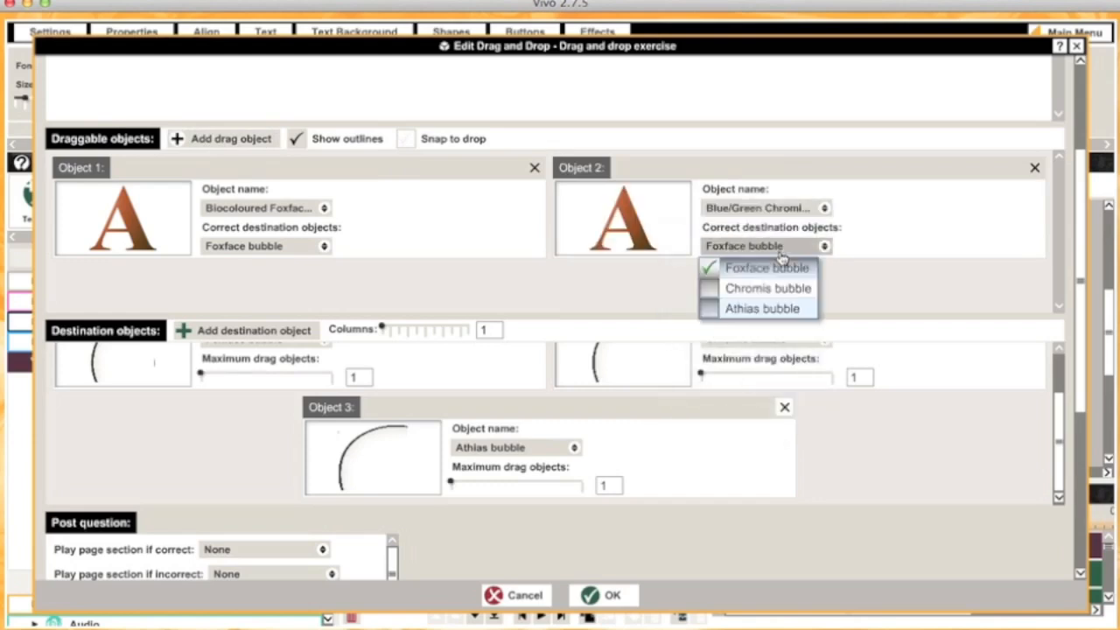
{"action": "left_click", "coordinate": [710, 288]}
{"action": "left_click", "coordinate": [709, 268]}
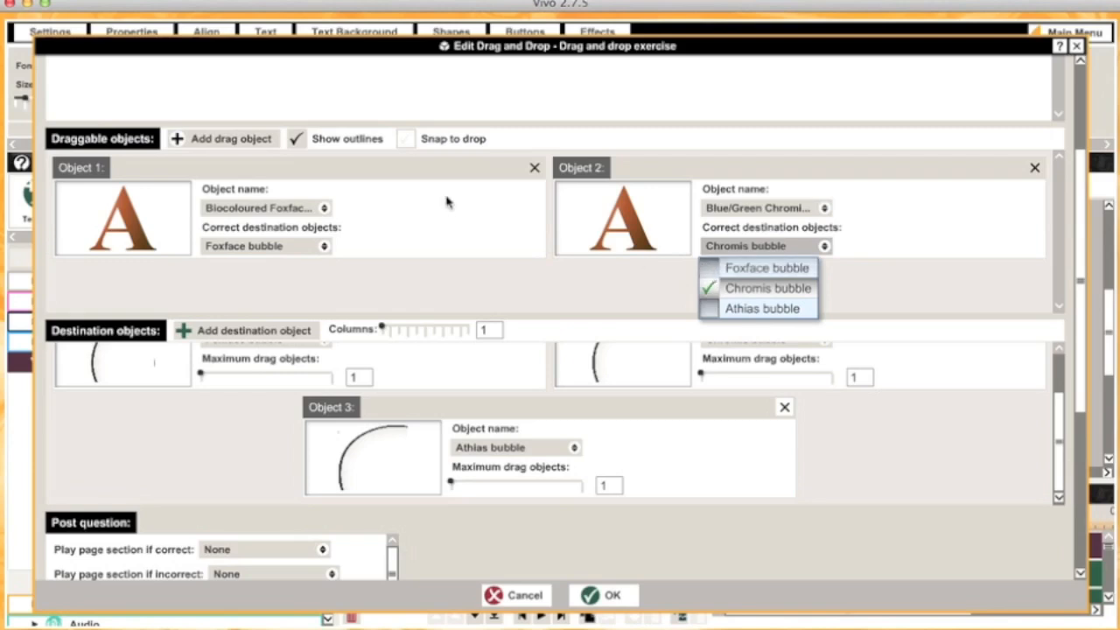
Add Scalefin Athias as a third draggable object with Athias bubble as its only correct destination, and accept the exercise settings.
{"action": "left_click", "coordinate": [195, 141]}
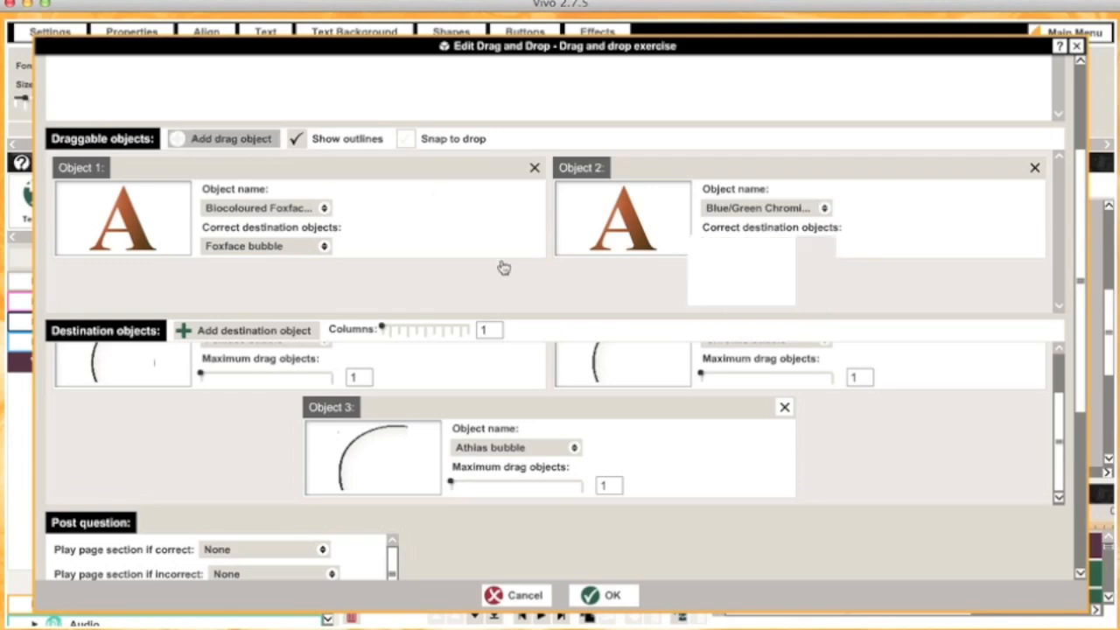
{"action": "left_click", "coordinate": [535, 258]}
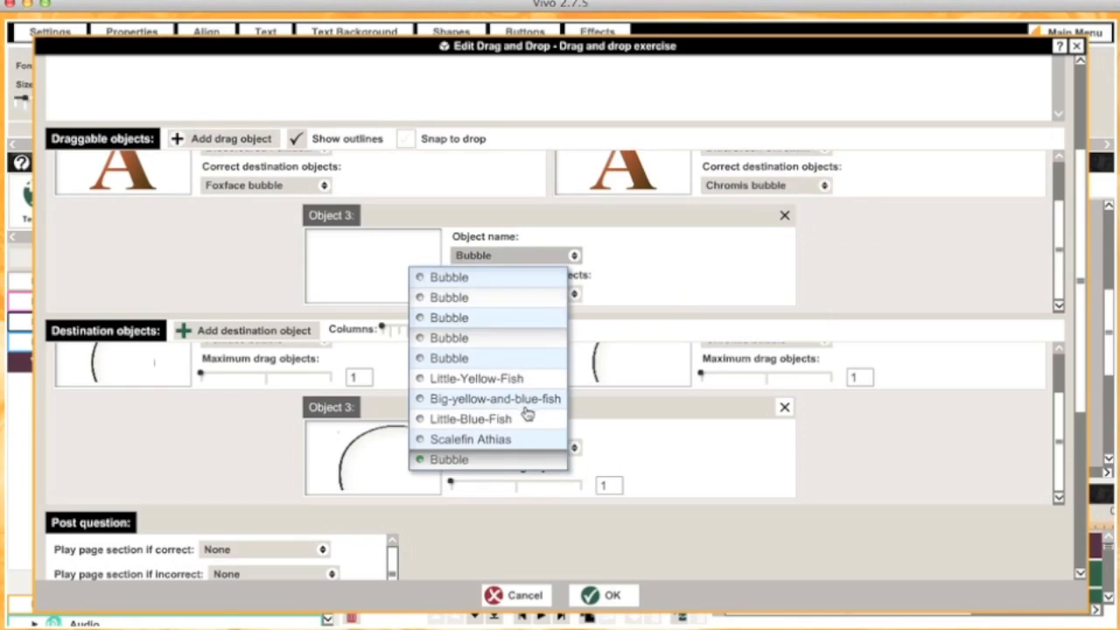
{"action": "left_click", "coordinate": [507, 439]}
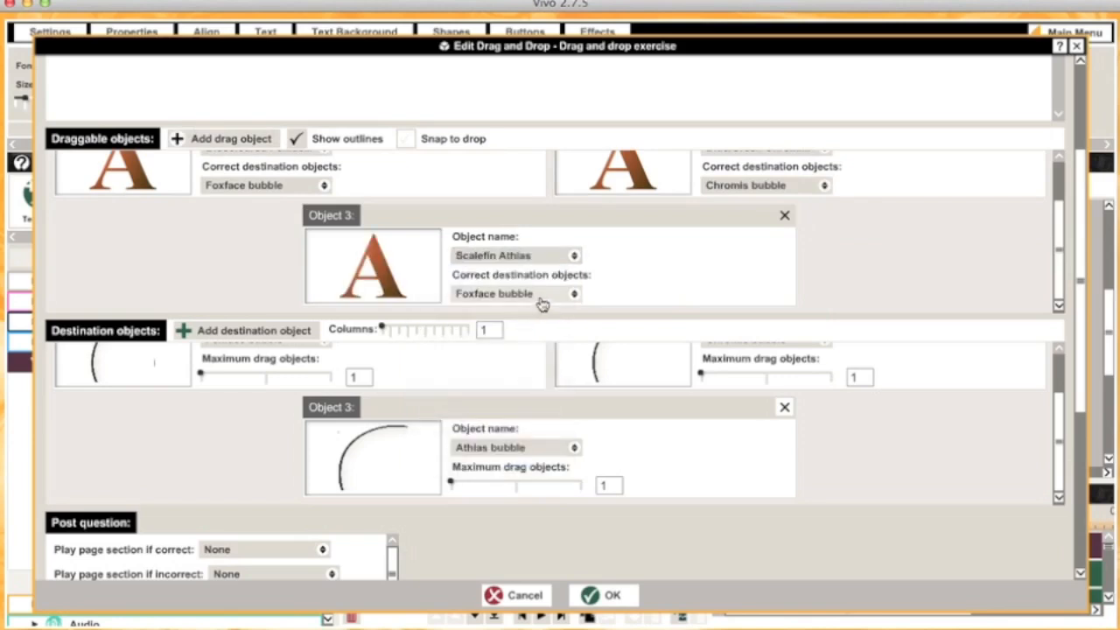
{"action": "left_click", "coordinate": [541, 298]}
{"action": "left_click", "coordinate": [464, 356]}
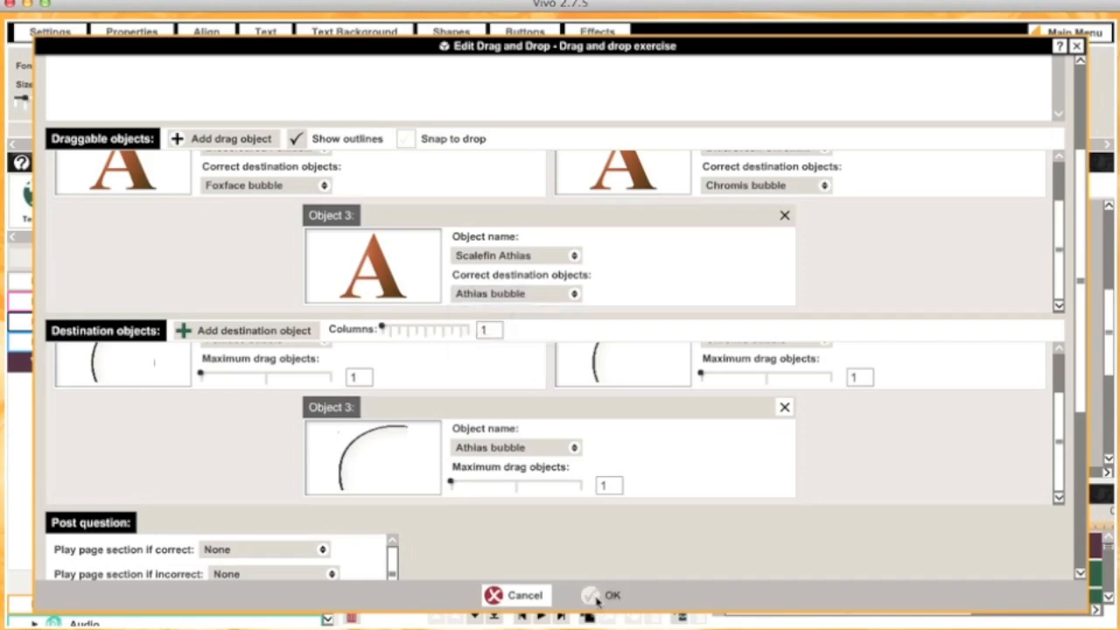
{"action": "left_click", "coordinate": [600, 597]}
Test the exercise with interactions enabled by moving each name into its fish's bubble and submitting, and disable interactions again.
{"action": "left_click", "coordinate": [743, 185]}
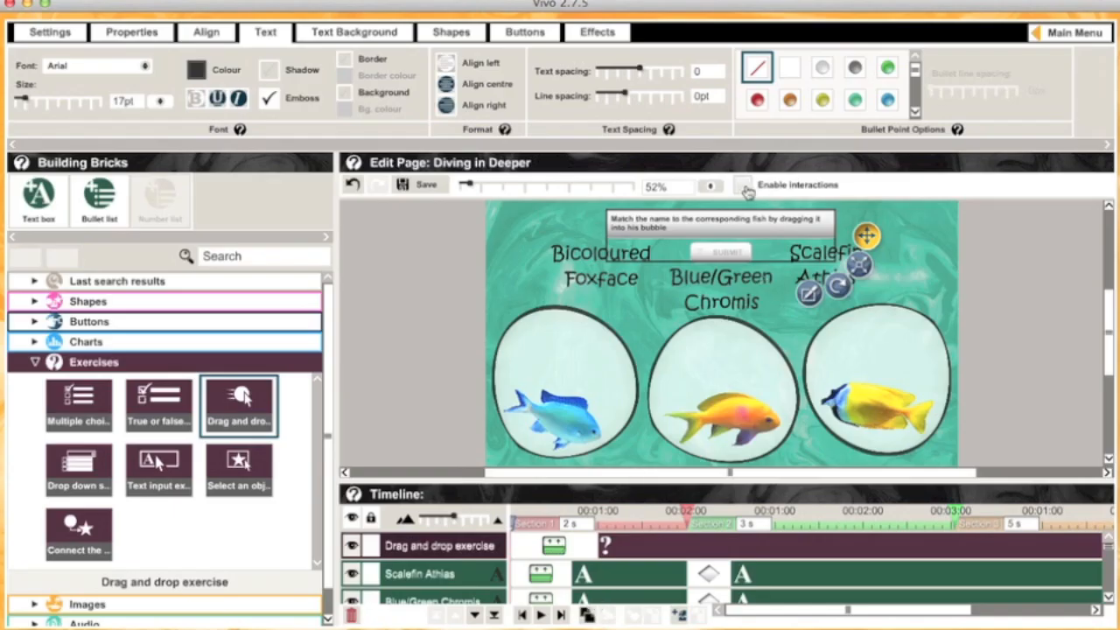
{"action": "left_click_drag", "start_coordinate": [735, 285], "coordinate": [549, 354]}
{"action": "left_click_drag", "start_coordinate": [607, 268], "coordinate": [876, 349]}
{"action": "left_click_drag", "start_coordinate": [831, 289], "coordinate": [722, 374]}
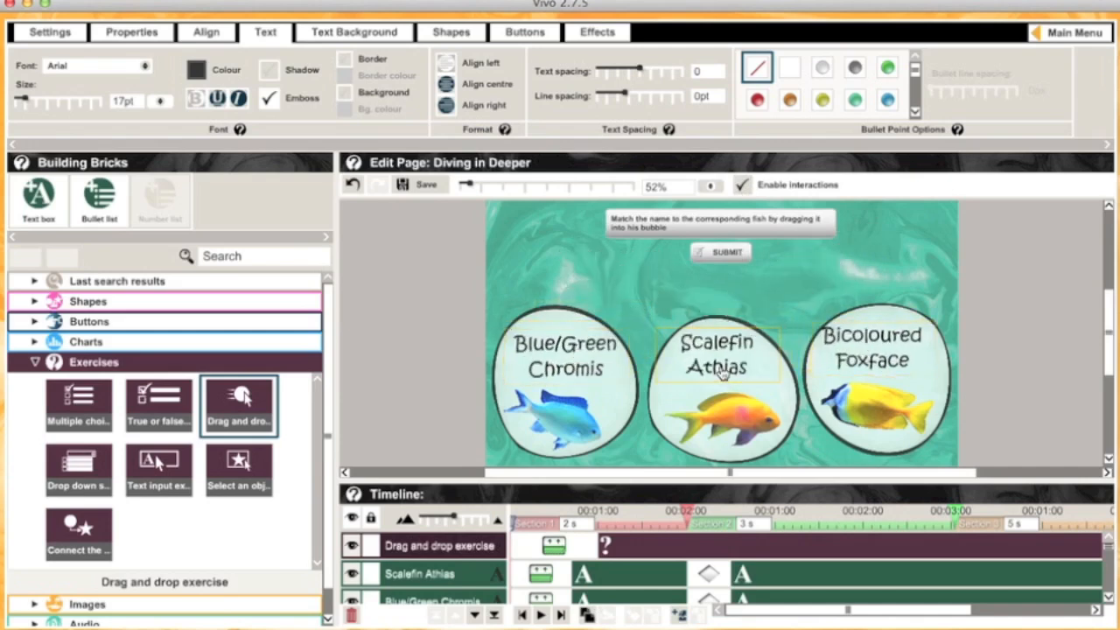
{"action": "left_click", "coordinate": [721, 263]}
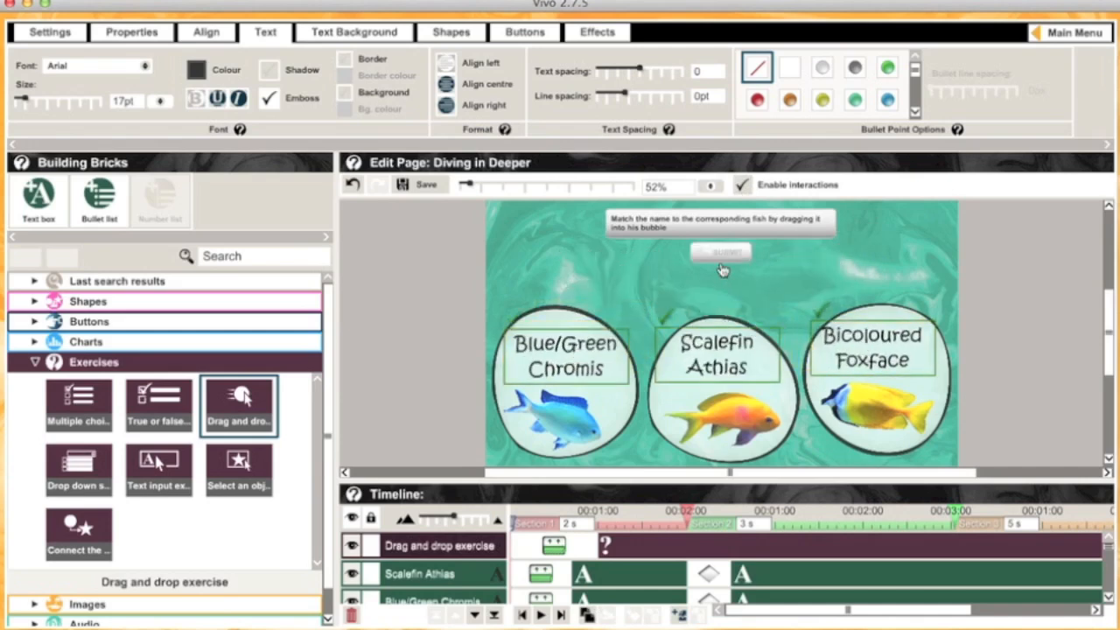
{"action": "left_click", "coordinate": [742, 186]}
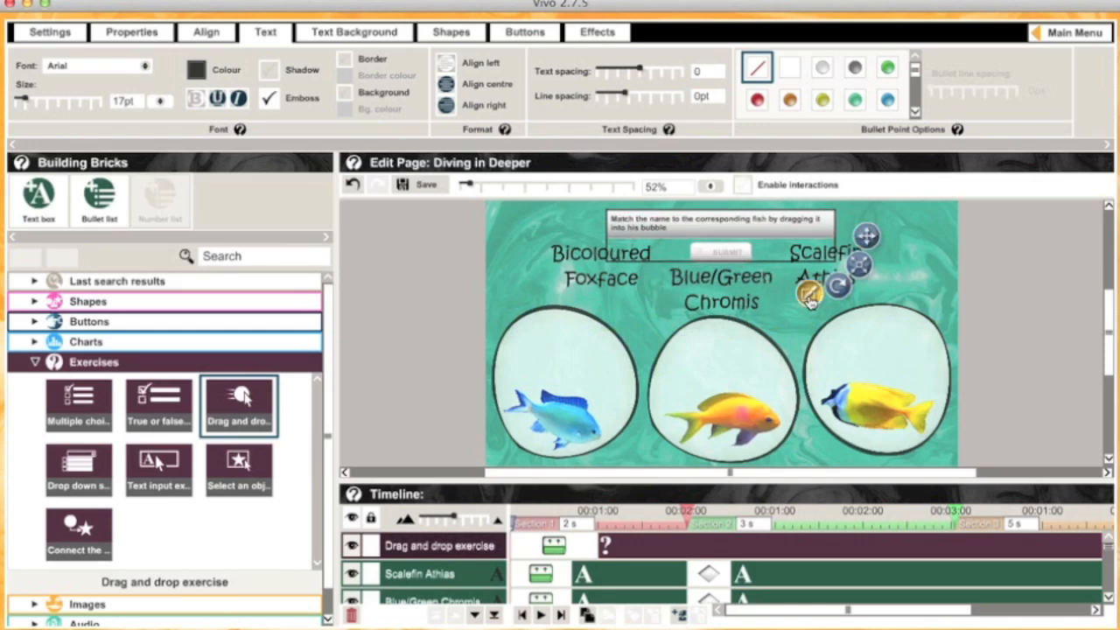
Reopen the drag and drop exercise settings and make it play Section 2 if correct and Section 3 if incorrect.
{"action": "left_click", "coordinate": [810, 297]}
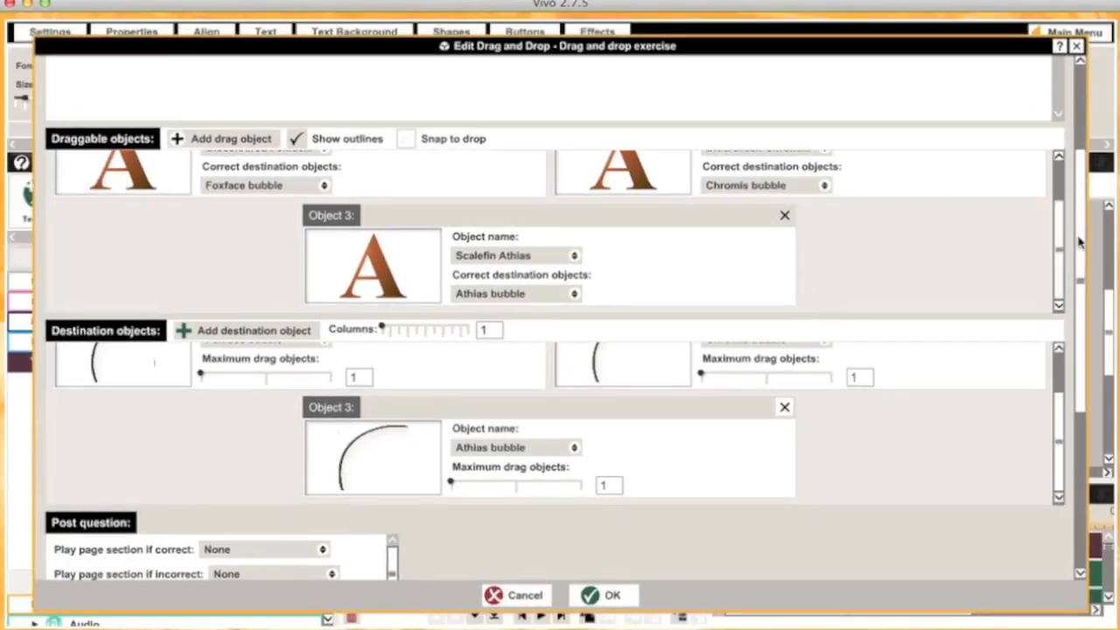
{"action": "left_click_drag", "start_coordinate": [1081, 284], "coordinate": [1085, 455]}
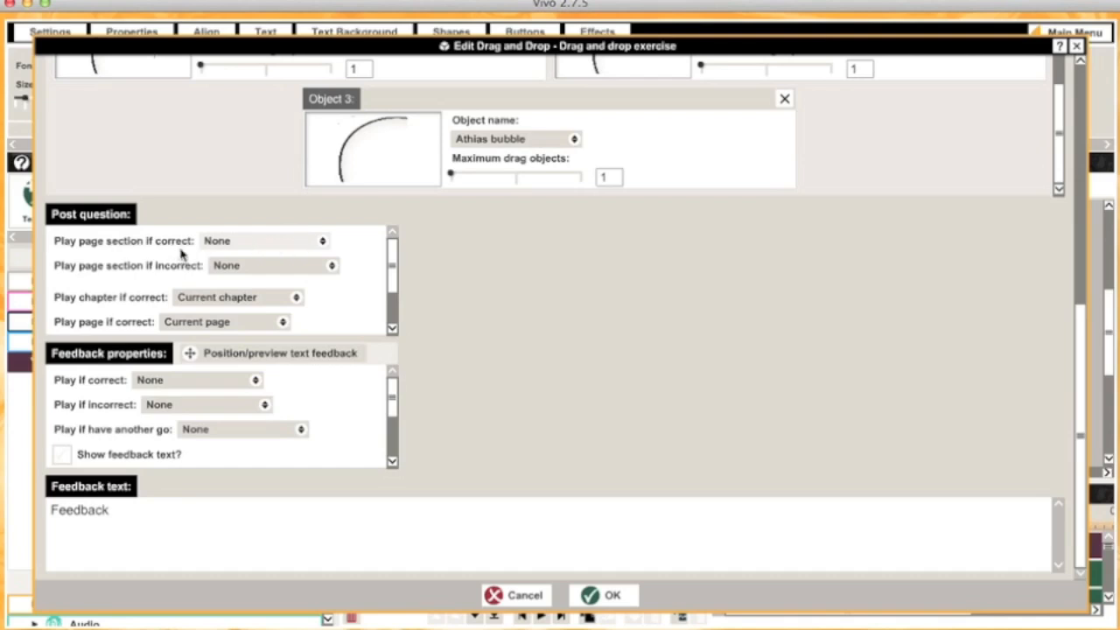
{"action": "left_click", "coordinate": [244, 246]}
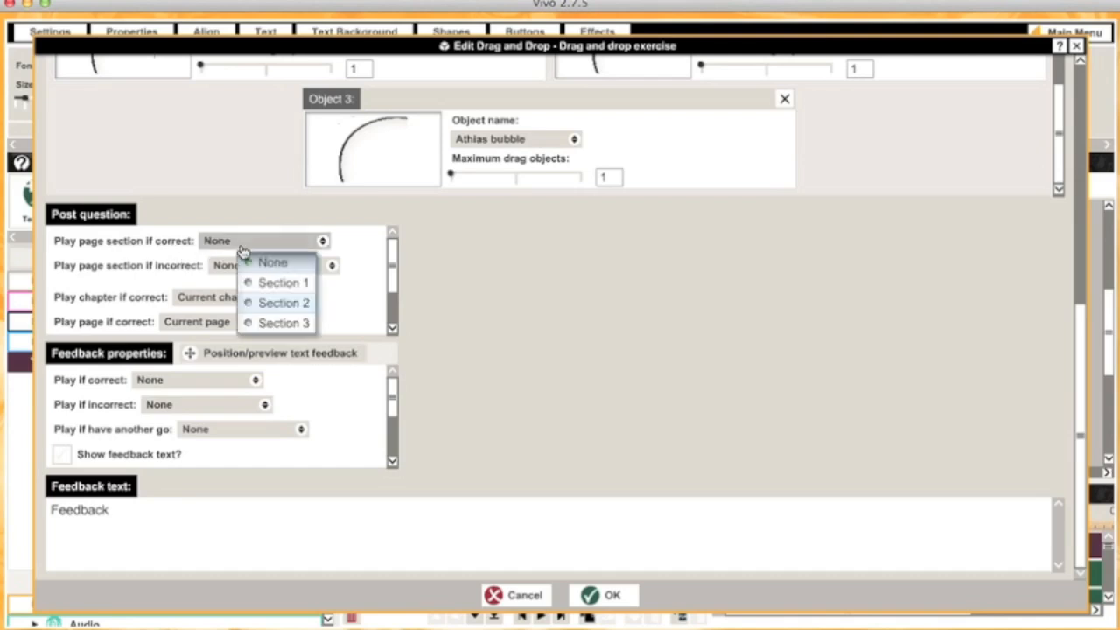
{"action": "left_click", "coordinate": [260, 302]}
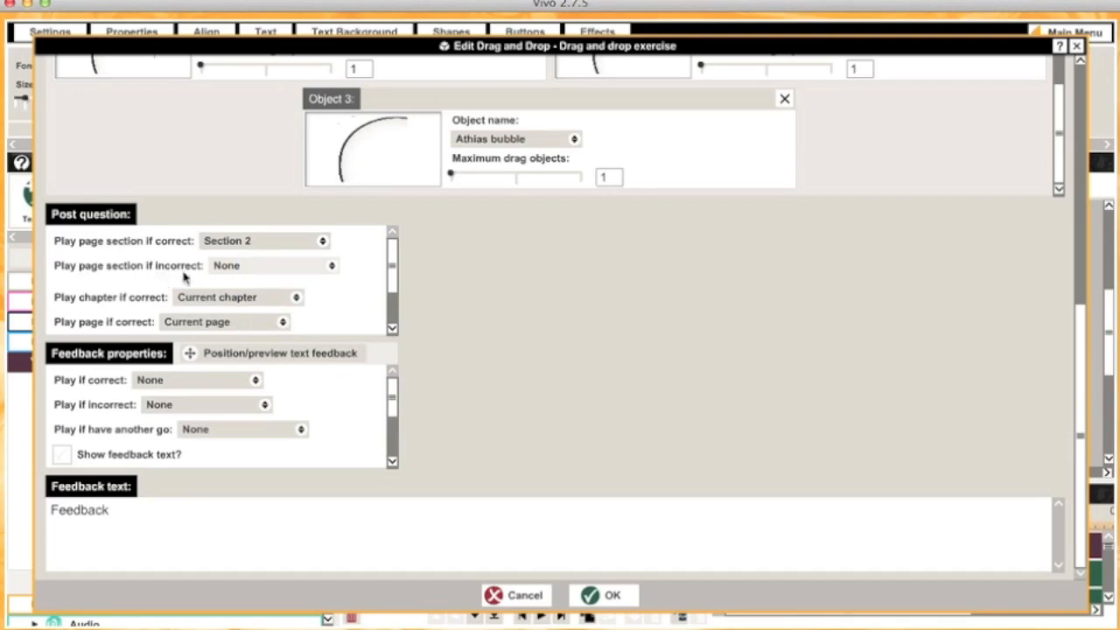
{"action": "left_click", "coordinate": [251, 276]}
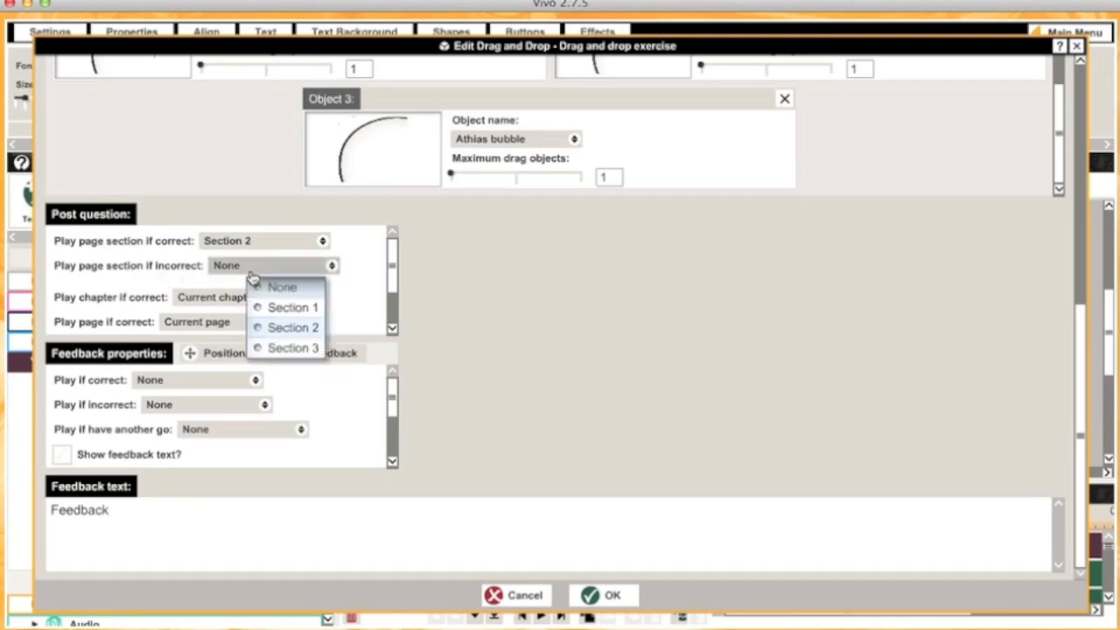
{"action": "left_click", "coordinate": [270, 349]}
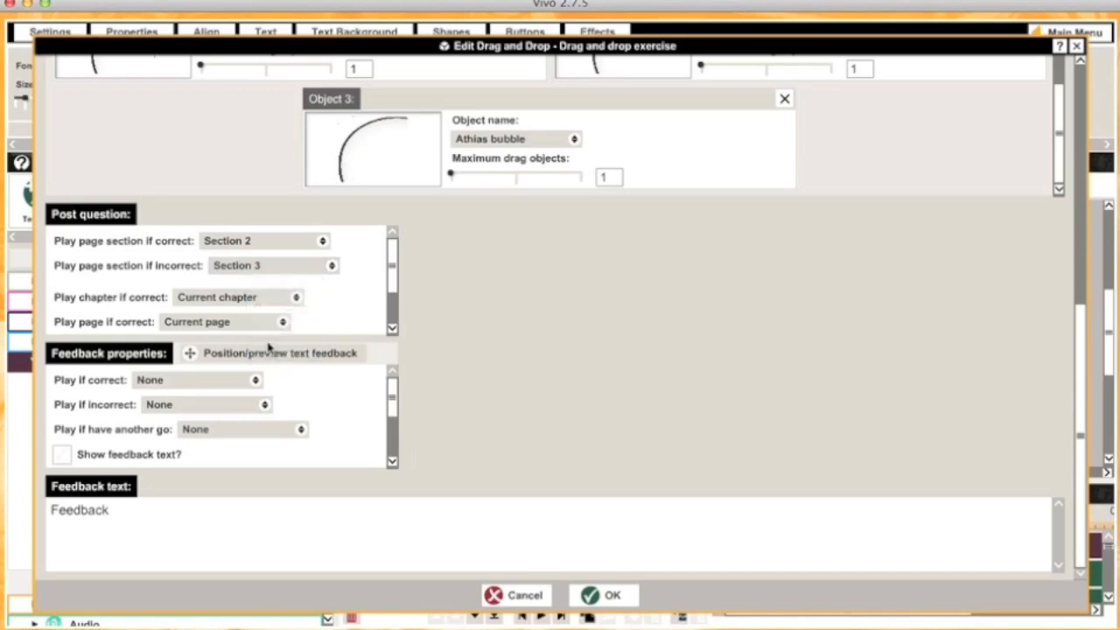
Check the sounds offered for a correct answer and the feedback text, and accept the exercise settings.
{"action": "left_click", "coordinate": [256, 381]}
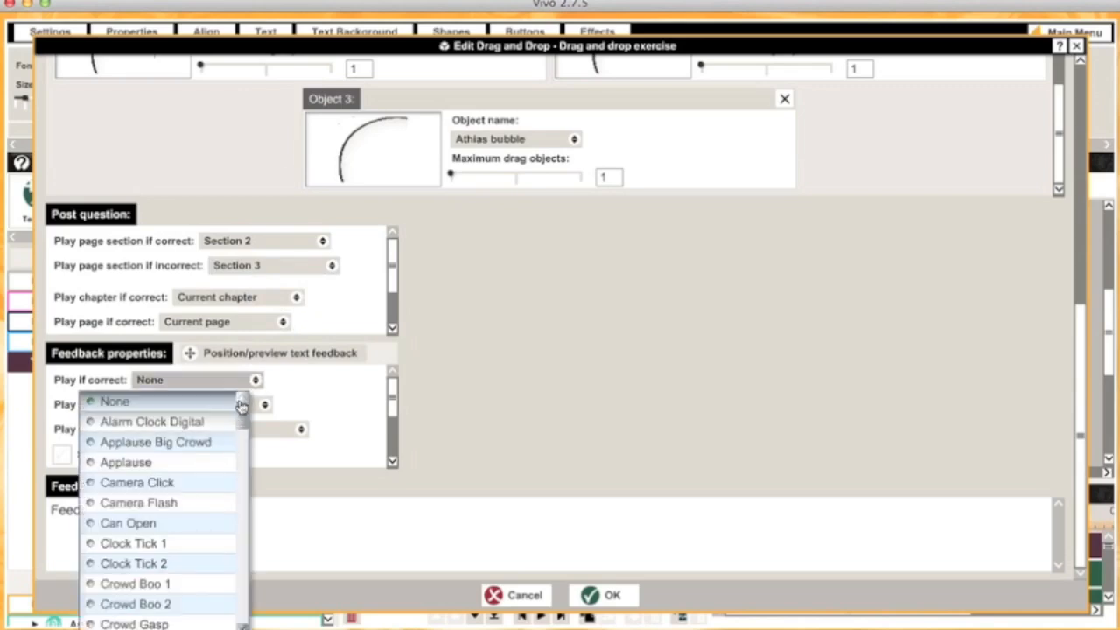
{"action": "left_click", "coordinate": [255, 385]}
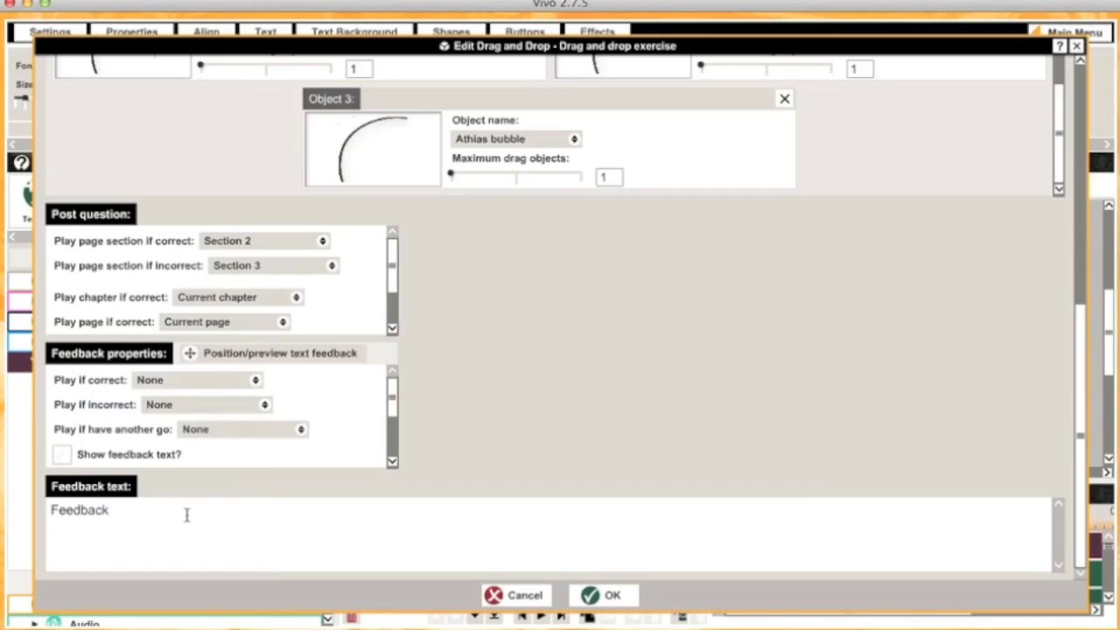
{"action": "left_click_drag", "start_coordinate": [187, 514], "coordinate": [24, 504]}
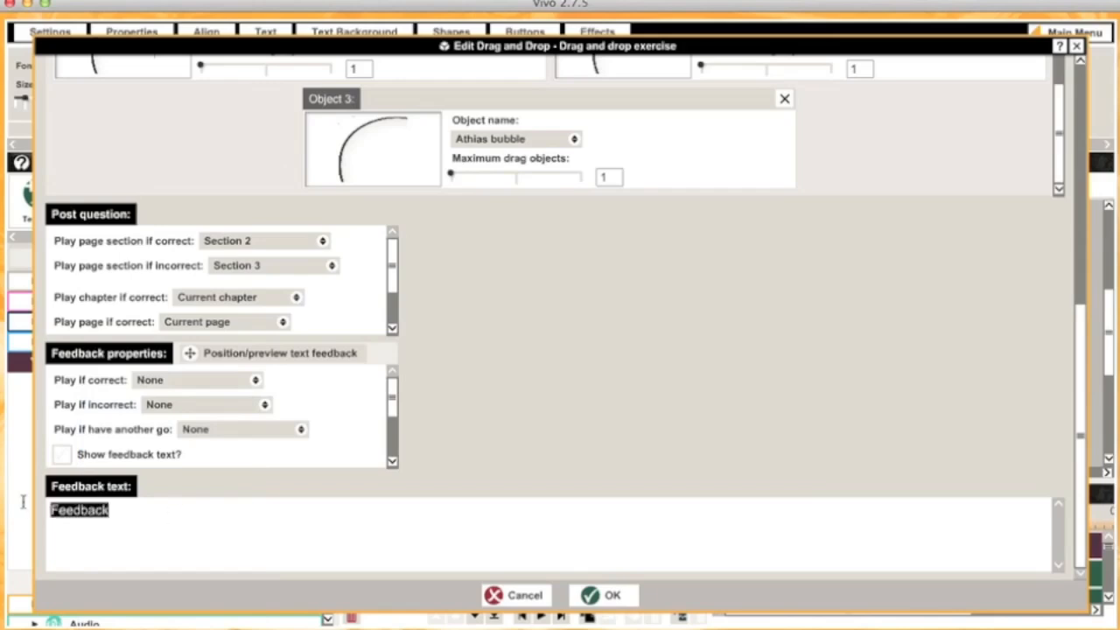
{"action": "left_click", "coordinate": [604, 595]}
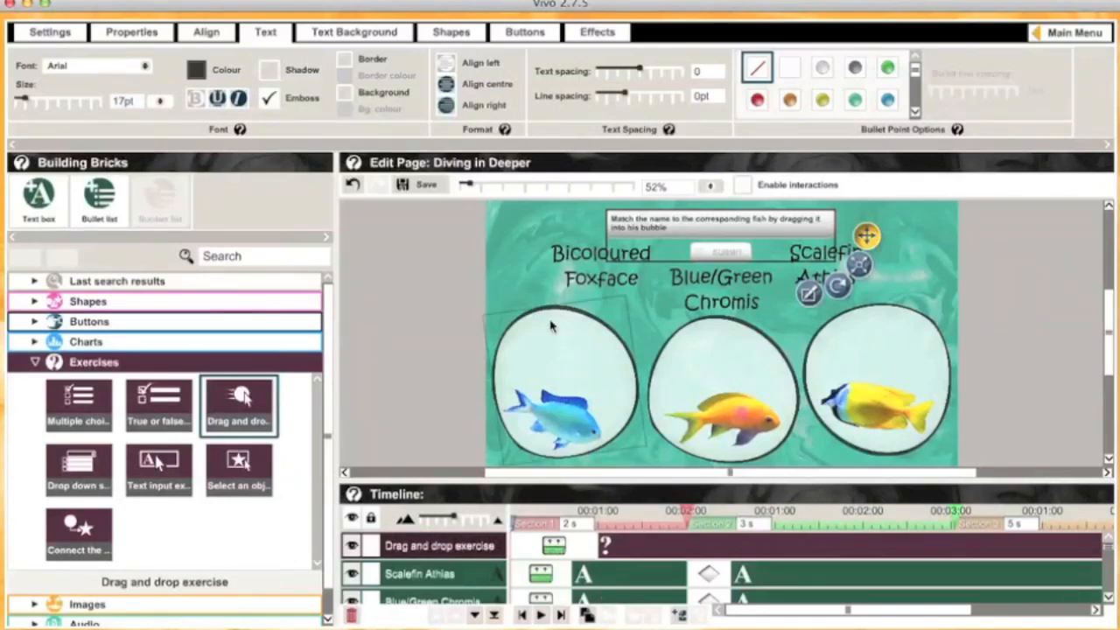
Set the exercise's text colour to the teal 00AF9D.
{"action": "left_click", "coordinate": [200, 72]}
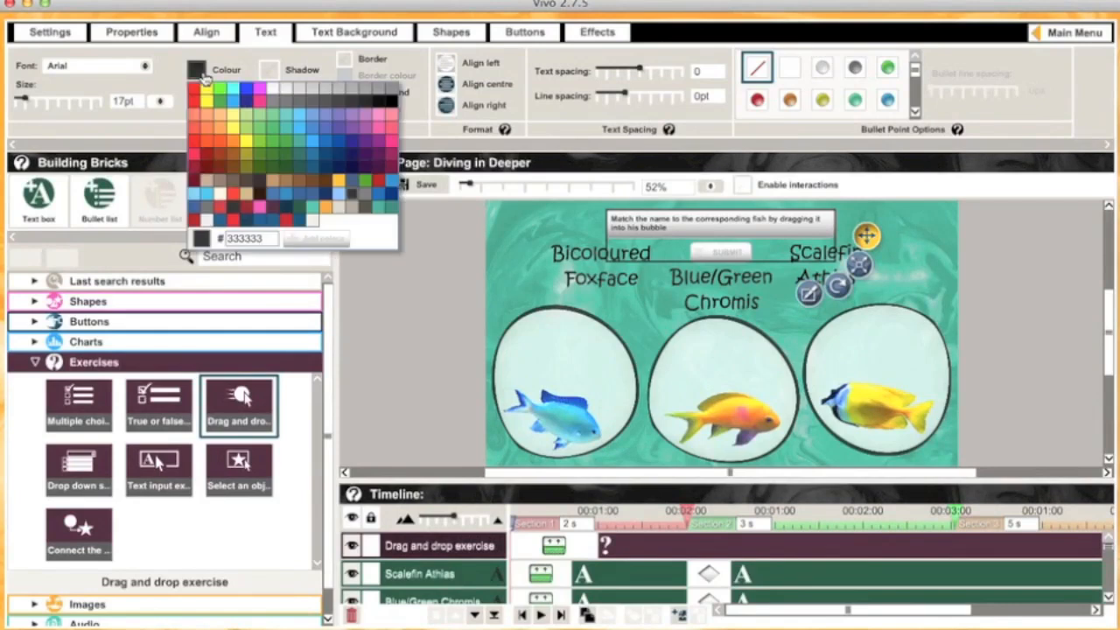
{"action": "left_click", "coordinate": [378, 210]}
{"action": "left_click", "coordinate": [442, 243]}
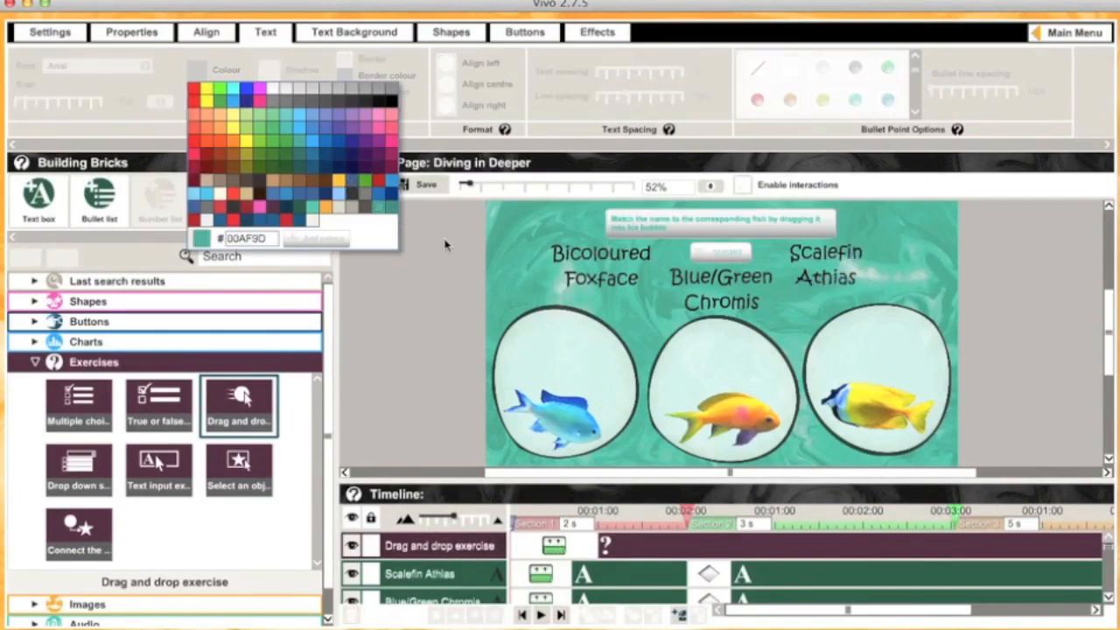
Change the exercise's text to the Kristen ITC font at 23pt.
{"action": "left_click", "coordinate": [822, 258]}
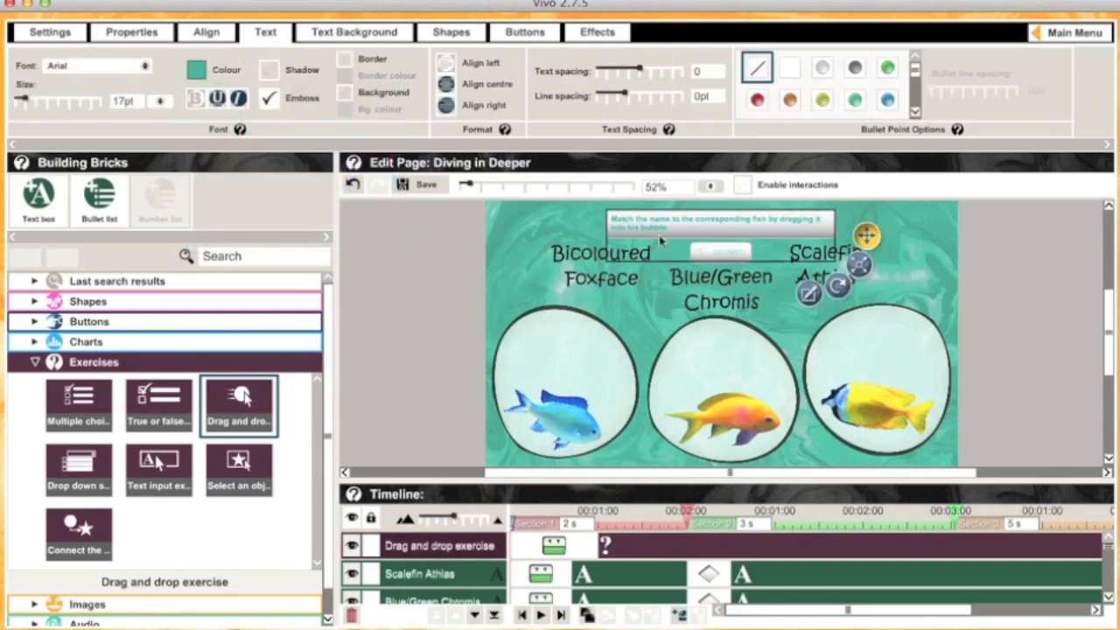
{"action": "left_click", "coordinate": [145, 66]}
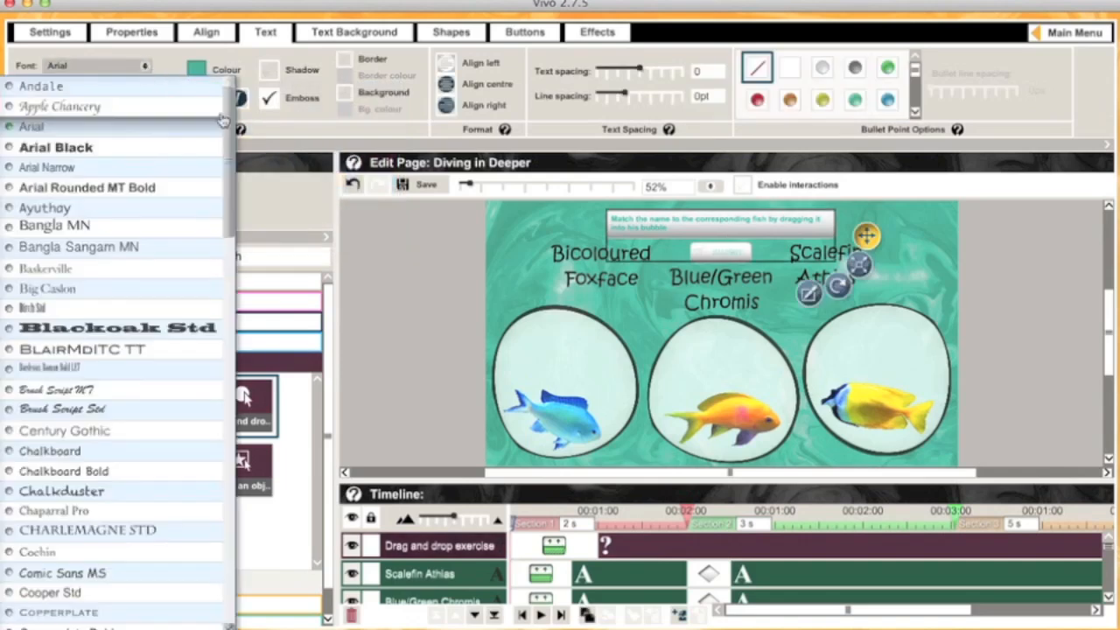
{"action": "left_click_drag", "start_coordinate": [234, 128], "coordinate": [232, 409]}
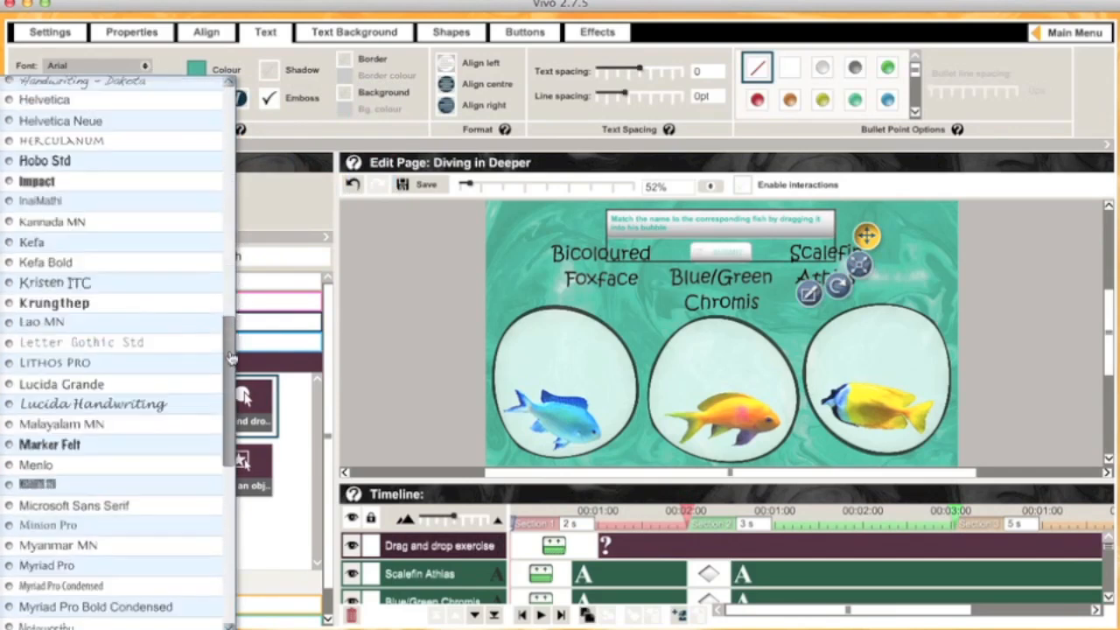
{"action": "left_click", "coordinate": [40, 280]}
{"action": "left_click_drag", "start_coordinate": [27, 105], "coordinate": [35, 105]}
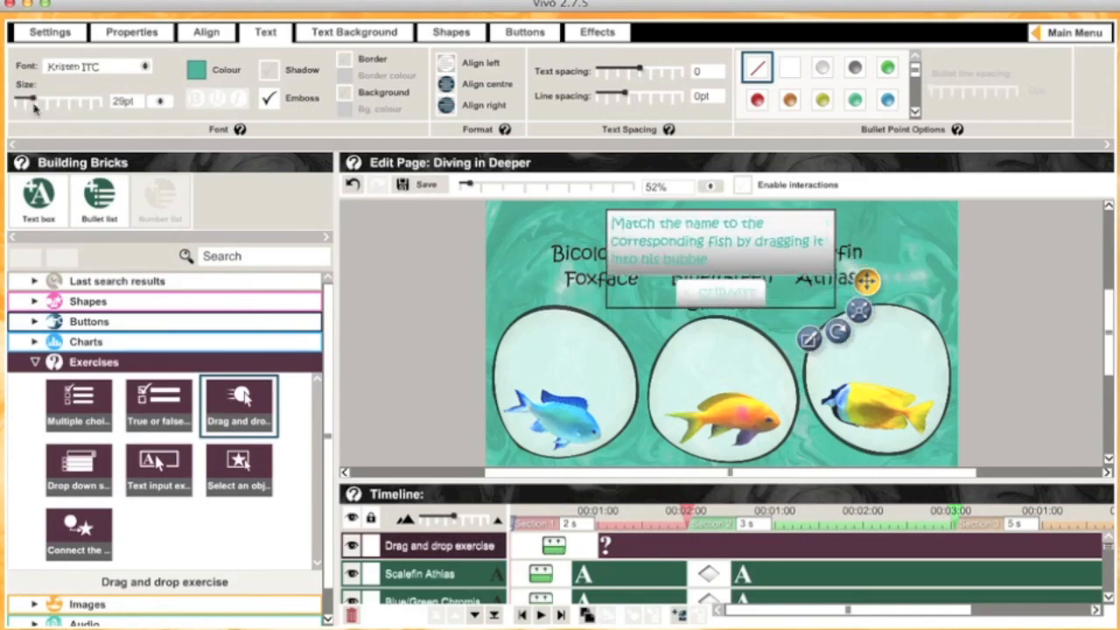
{"action": "left_click_drag", "start_coordinate": [34, 105], "coordinate": [27, 103]}
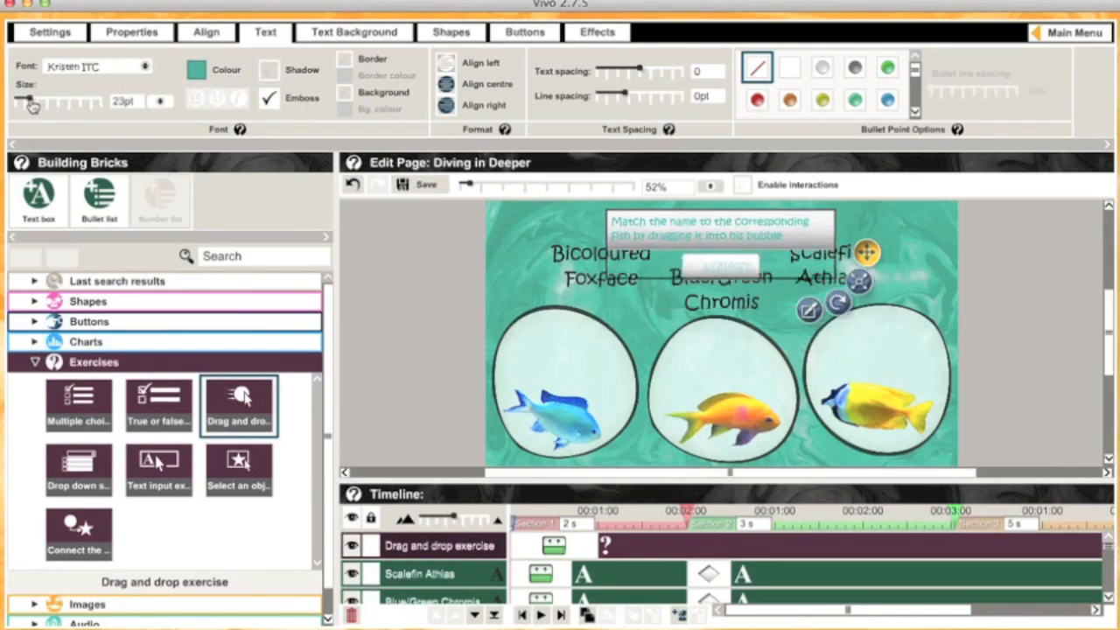
Widen the exercise box until the instruction fits on one line, then centre-align its text and centre the box above the bubbles.
{"action": "left_click_drag", "start_coordinate": [859, 282], "coordinate": [1022, 285]}
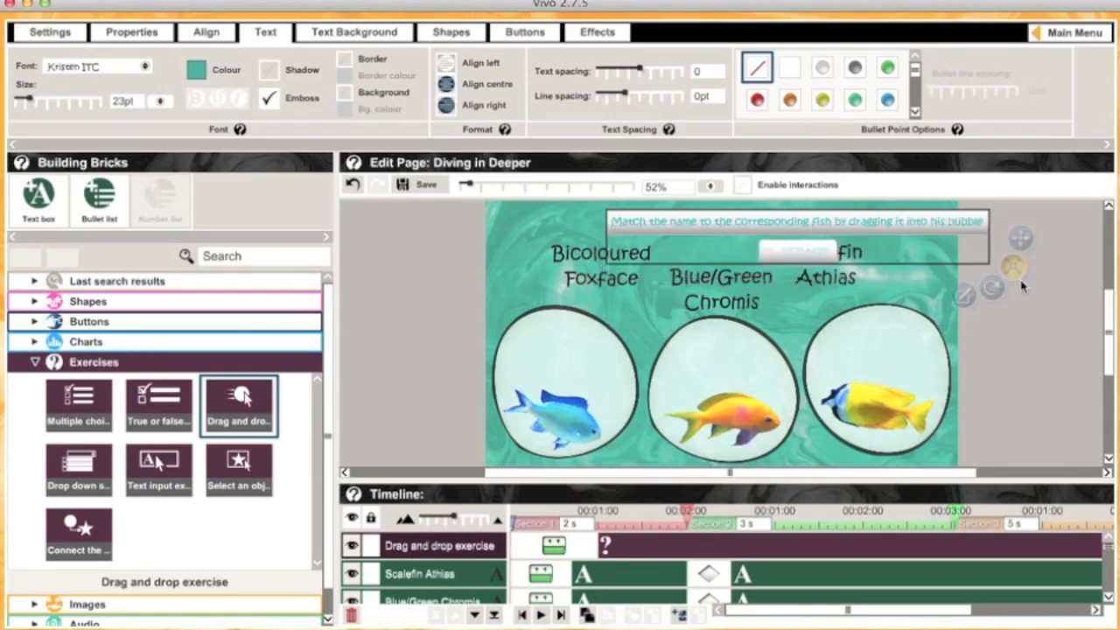
{"action": "left_click", "coordinate": [447, 84]}
{"action": "left_click_drag", "start_coordinate": [1028, 246], "coordinate": [952, 245]}
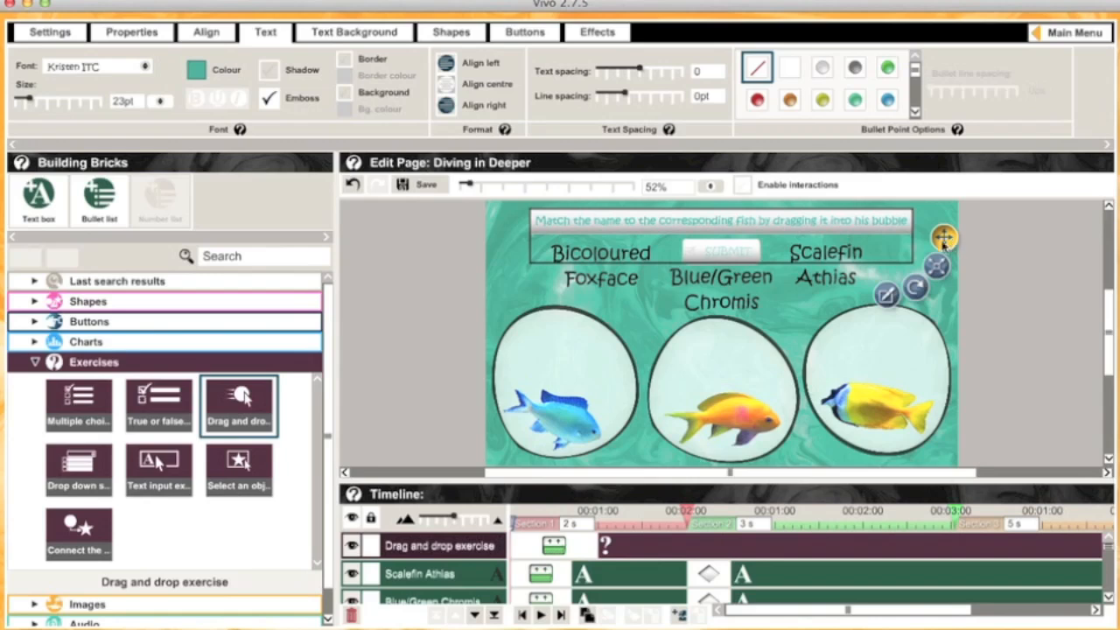
Give the exercise text a white (ffffff) background with no gradient and the minimum border thickness.
{"action": "left_click", "coordinate": [359, 36]}
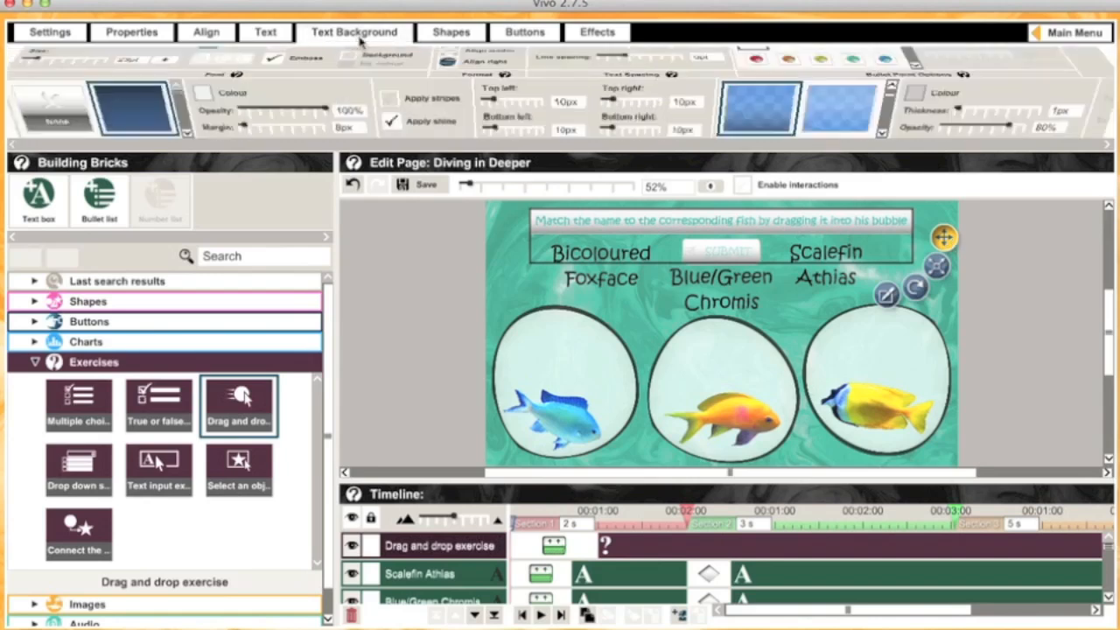
{"action": "left_click", "coordinate": [210, 68]}
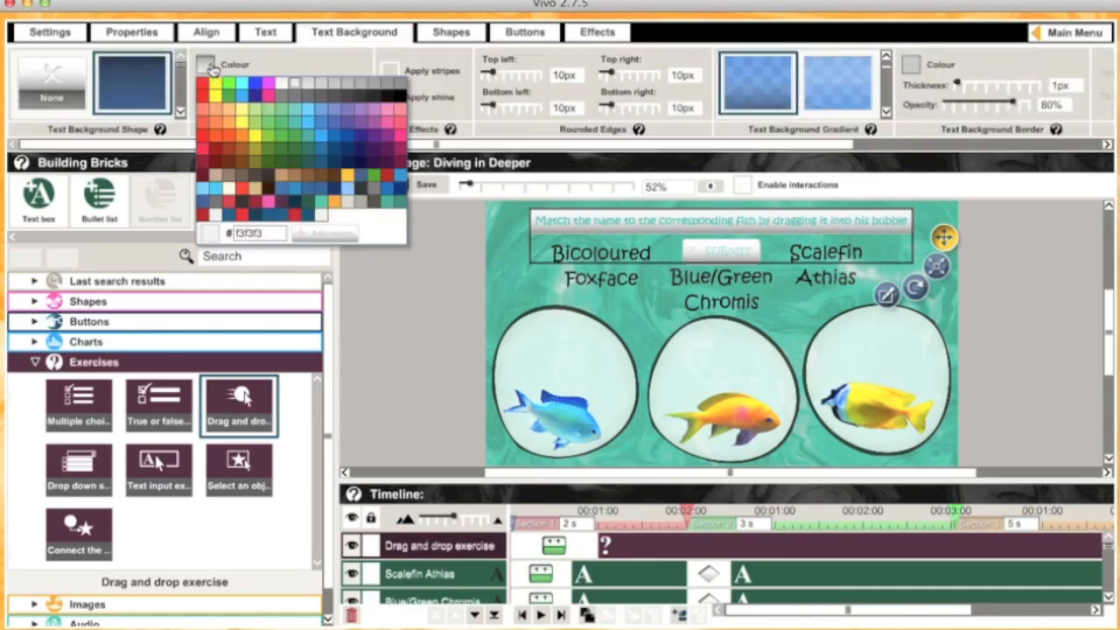
{"action": "left_click", "coordinate": [282, 82]}
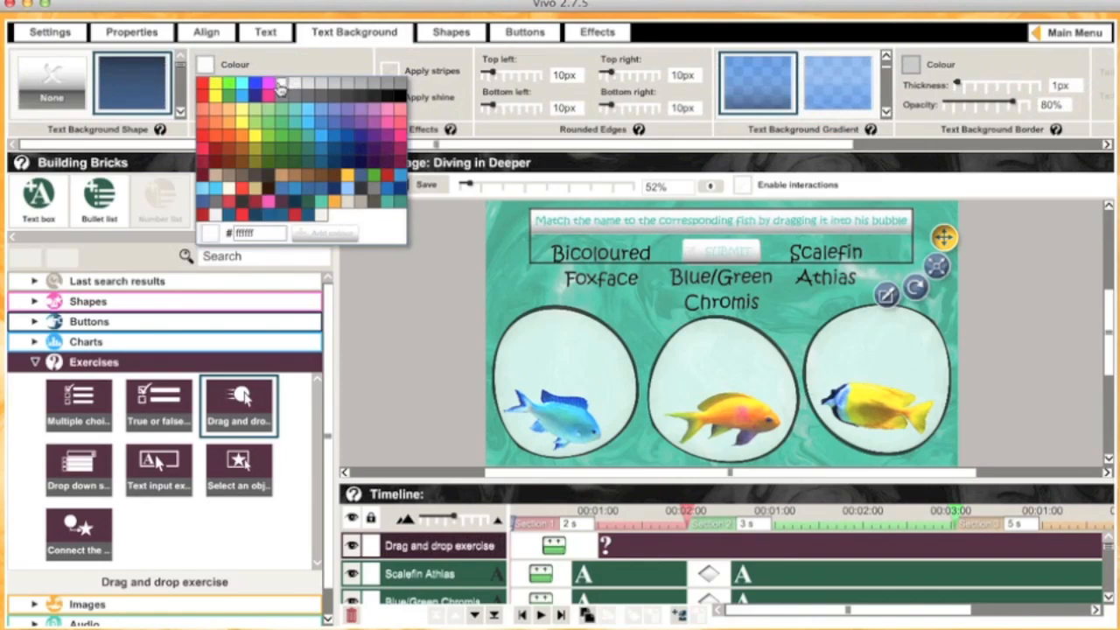
{"action": "left_click", "coordinate": [219, 72]}
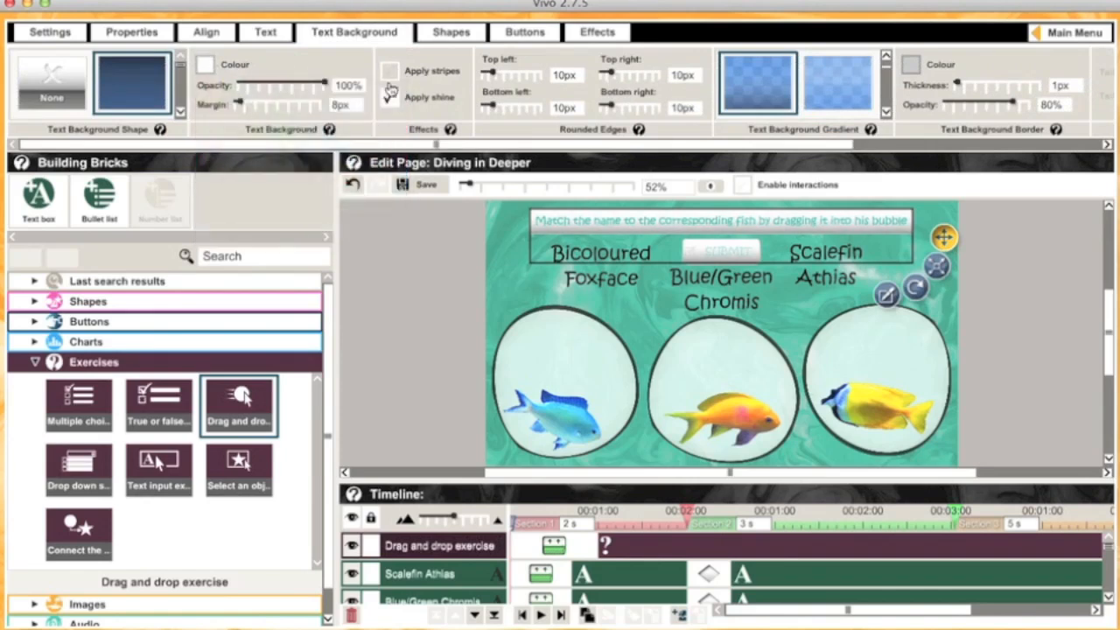
{"action": "left_click", "coordinate": [885, 56]}
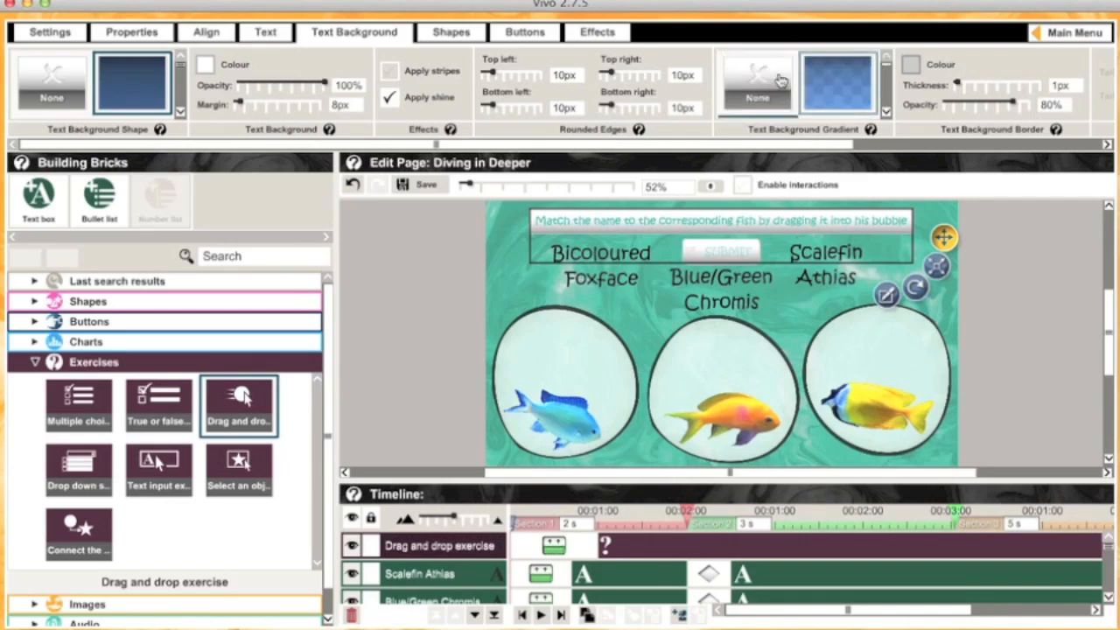
{"action": "left_click", "coordinate": [766, 80]}
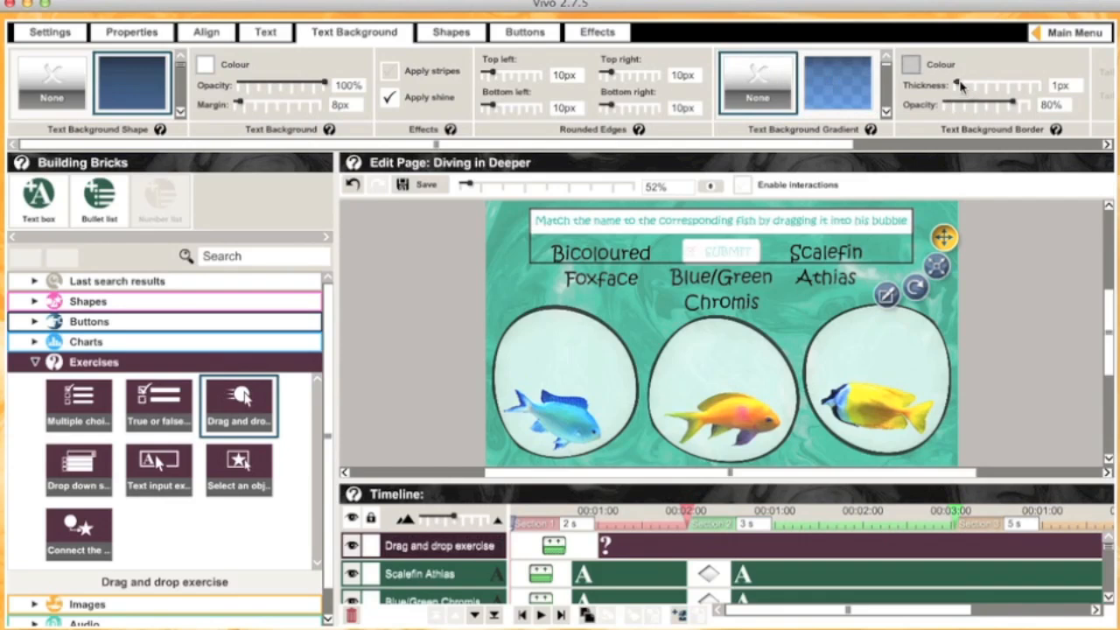
{"action": "left_click_drag", "start_coordinate": [958, 84], "coordinate": [942, 86]}
{"action": "left_click", "coordinate": [273, 33]}
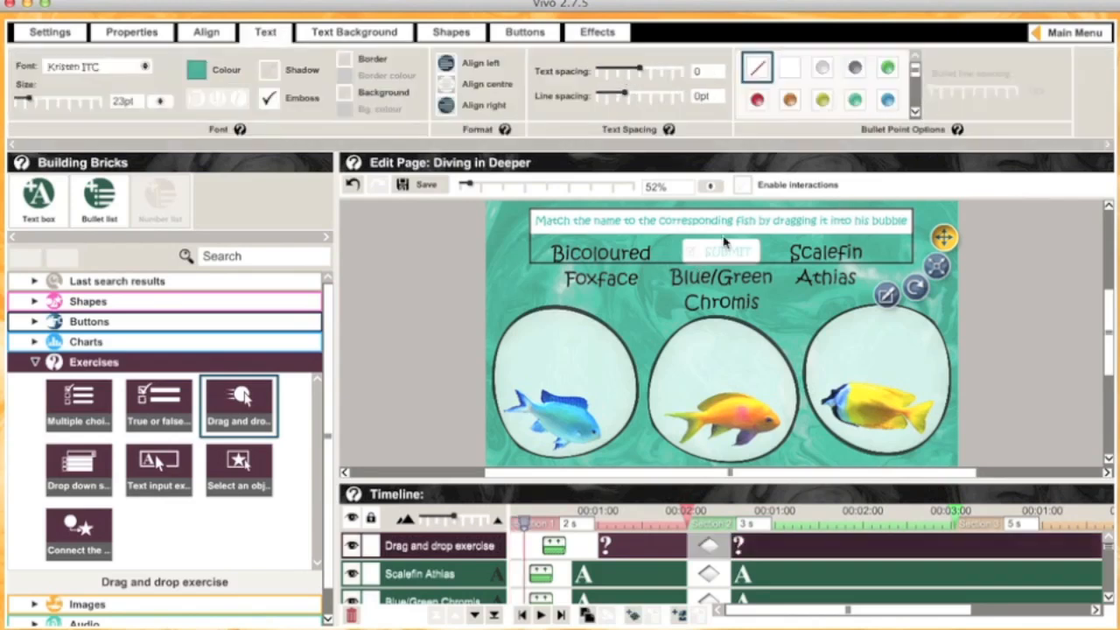
Test the exercise with interactions enabled by placing Chromis on the orange fish, Foxface on the yellow and Athias on the blue, and submitting.
{"action": "left_click", "coordinate": [742, 185]}
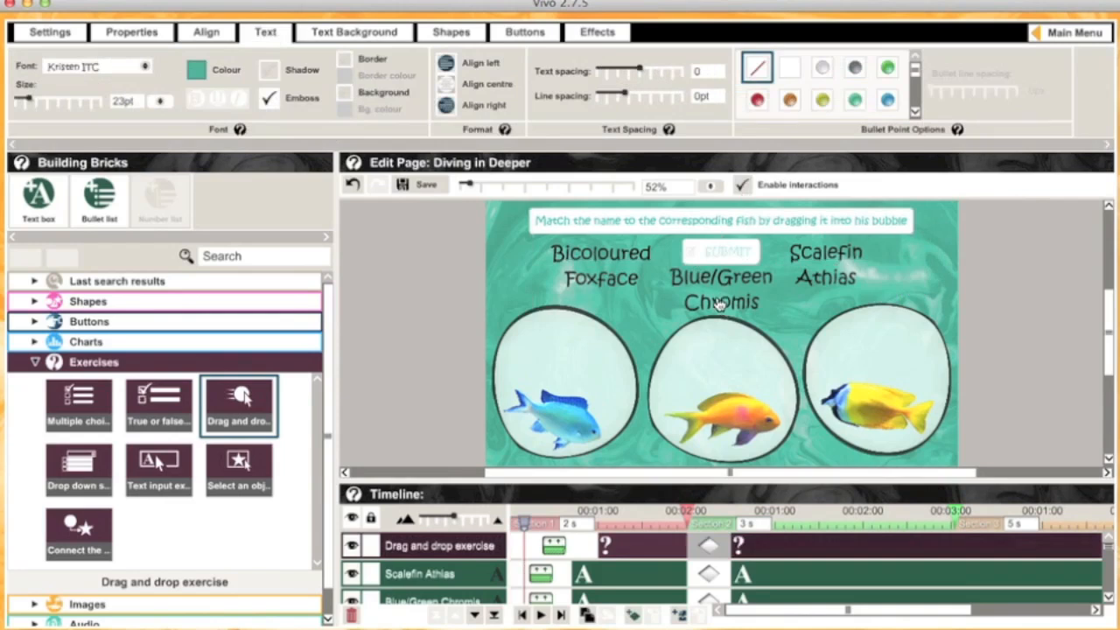
{"action": "left_click_drag", "start_coordinate": [719, 297], "coordinate": [720, 375]}
{"action": "left_click_drag", "start_coordinate": [618, 285], "coordinate": [898, 372]}
{"action": "left_click_drag", "start_coordinate": [825, 269], "coordinate": [567, 359]}
{"action": "left_click", "coordinate": [722, 259]}
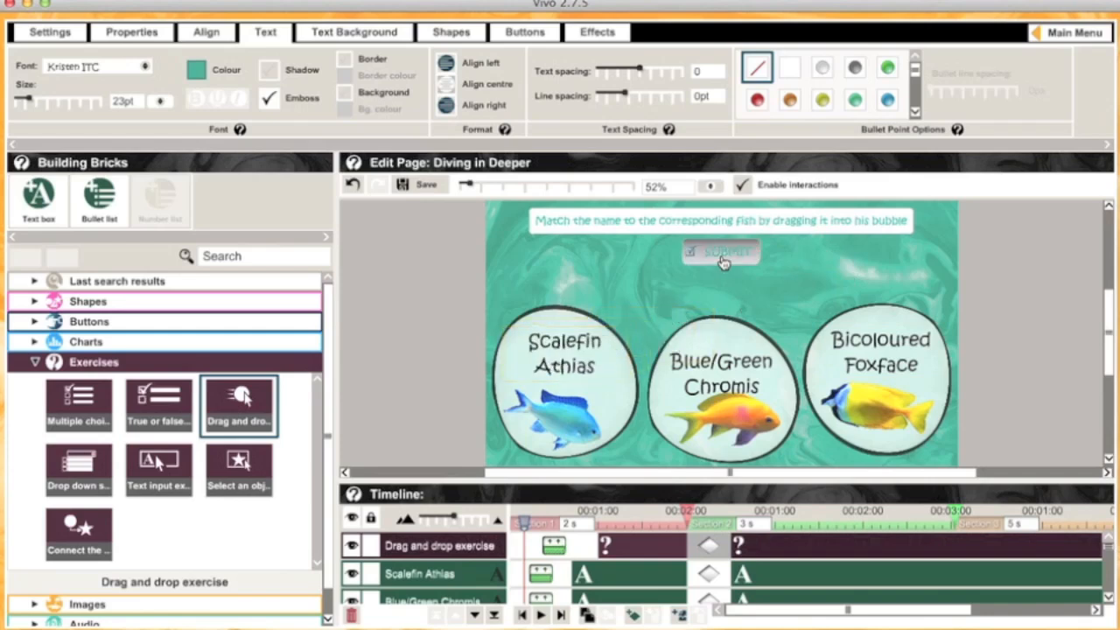